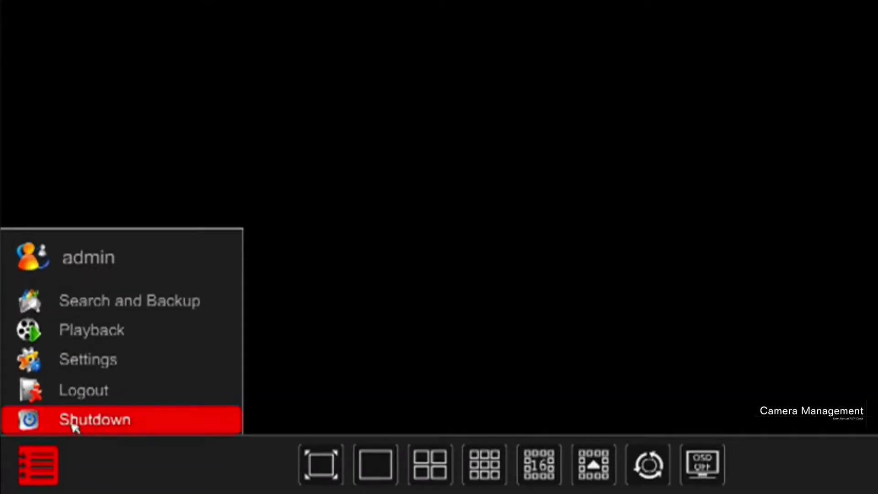
Open the Add camera dialog from the recorder's camera settings
{"action": "left_click", "coordinate": [96, 361]}
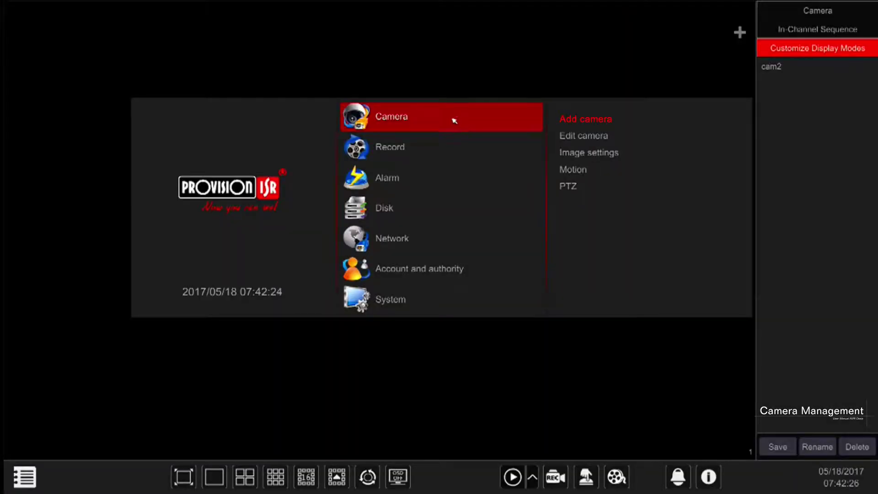
{"action": "left_click", "coordinate": [409, 129]}
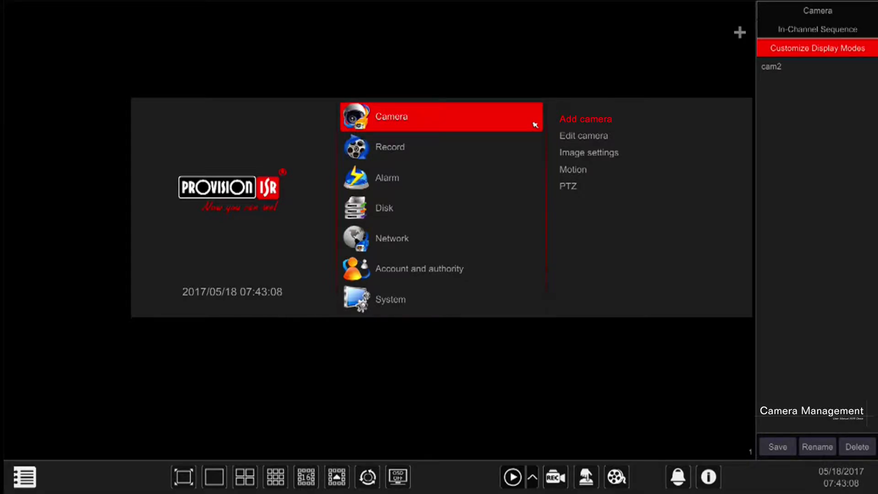
{"action": "left_click", "coordinate": [577, 120]}
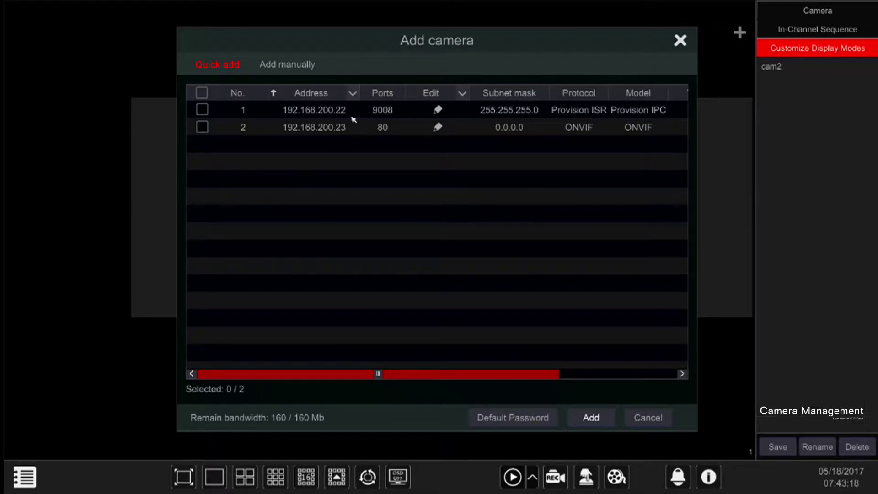
Select the detected camera at 192.168.200.22 and open its network details for editing
{"action": "left_click", "coordinate": [326, 112]}
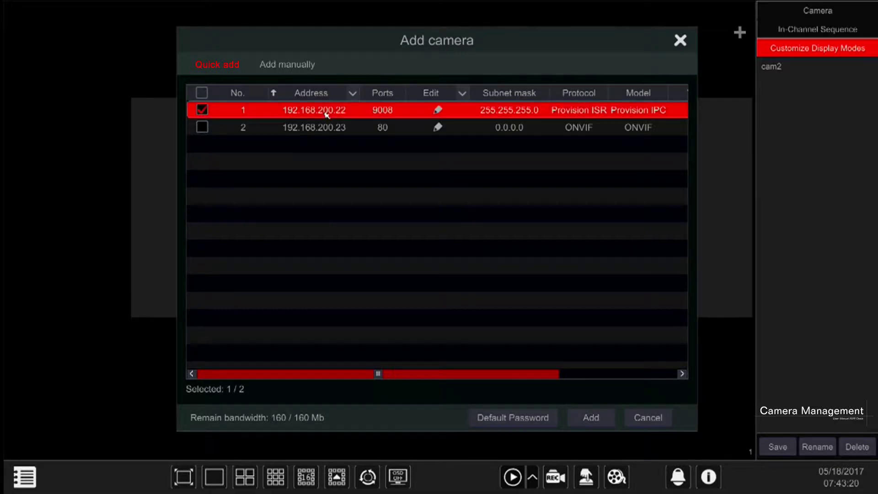
{"action": "left_click", "coordinate": [201, 112]}
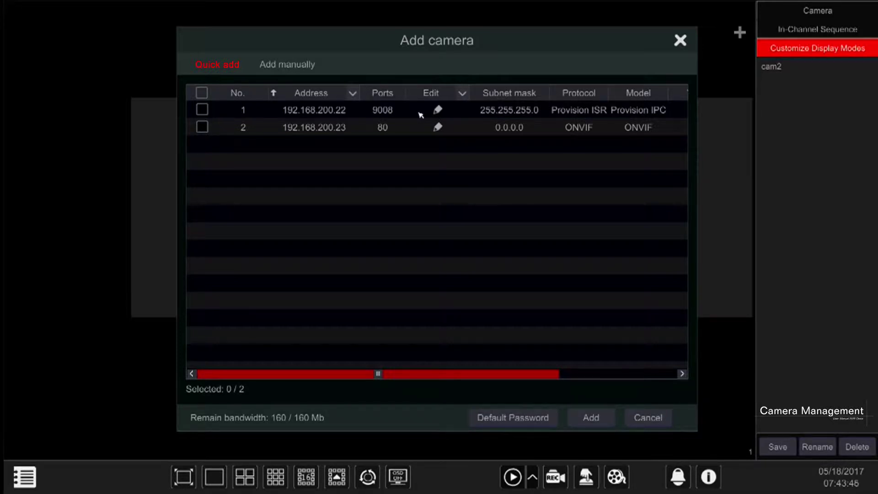
{"action": "left_click", "coordinate": [348, 113]}
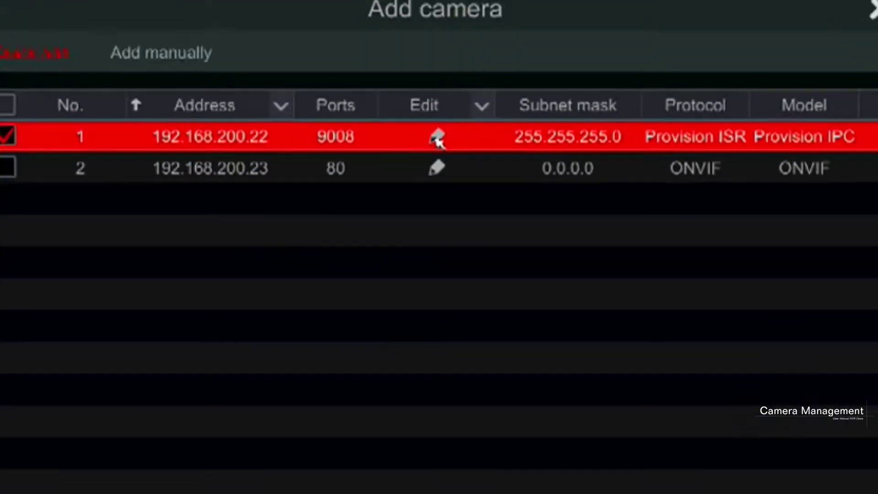
{"action": "left_click", "coordinate": [437, 146]}
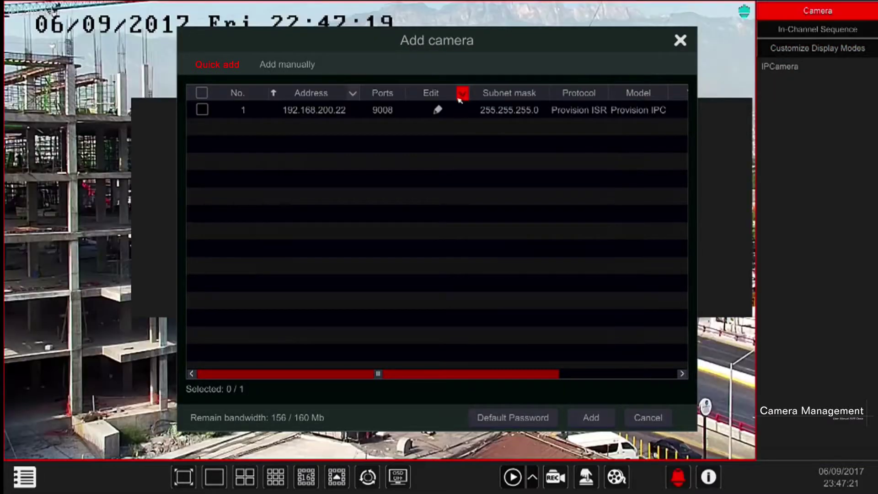
In the batch edit for detected cameras, set the start IP to 192.168.200.12
{"action": "left_click", "coordinate": [461, 92]}
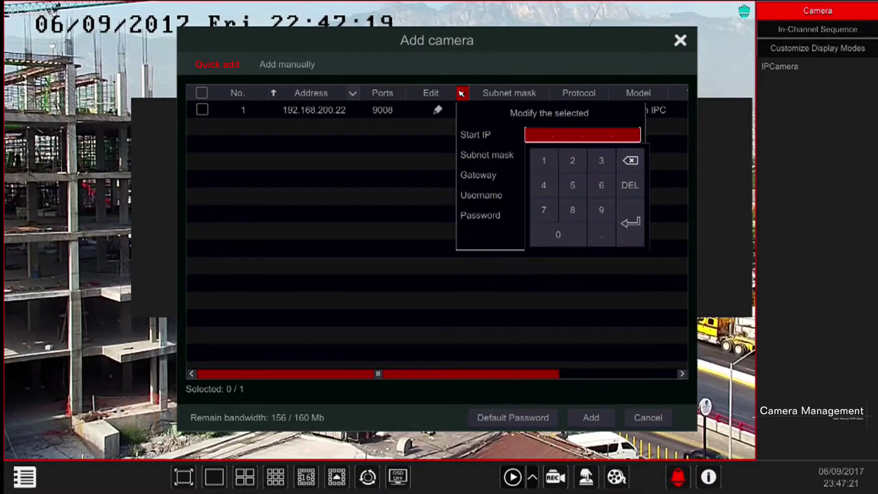
{"action": "left_click", "coordinate": [543, 161]}
{"action": "left_click", "coordinate": [601, 209]}
{"action": "left_click", "coordinate": [572, 161]}
{"action": "left_click", "coordinate": [544, 160]}
{"action": "left_click", "coordinate": [601, 186]}
{"action": "left_click", "coordinate": [573, 210]}
{"action": "left_click", "coordinate": [572, 160]}
{"action": "left_click", "coordinate": [558, 235]}
{"action": "left_click", "coordinate": [557, 235]}
{"action": "left_click", "coordinate": [543, 160]}
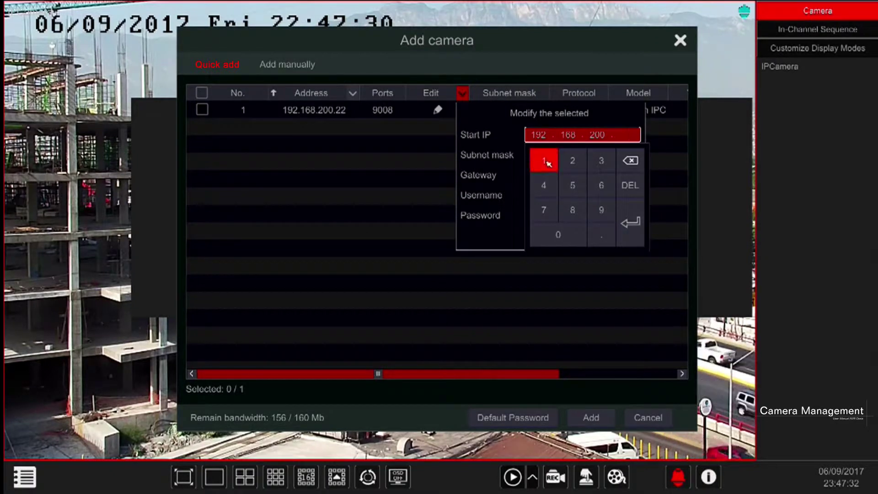
{"action": "left_click", "coordinate": [573, 161]}
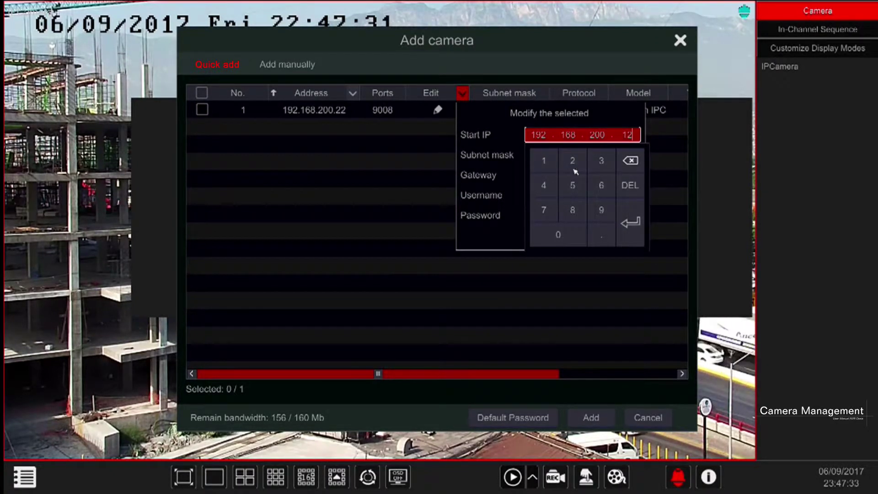
{"action": "left_click", "coordinate": [630, 222]}
Set the subnet mask to 255.255.255.0 and the gateway to 192.168.200.1 for the detected camera
{"action": "left_click", "coordinate": [537, 156]}
{"action": "left_click", "coordinate": [573, 181]}
{"action": "left_click", "coordinate": [573, 206]}
{"action": "left_click", "coordinate": [572, 205]}
{"action": "left_click", "coordinate": [557, 254]}
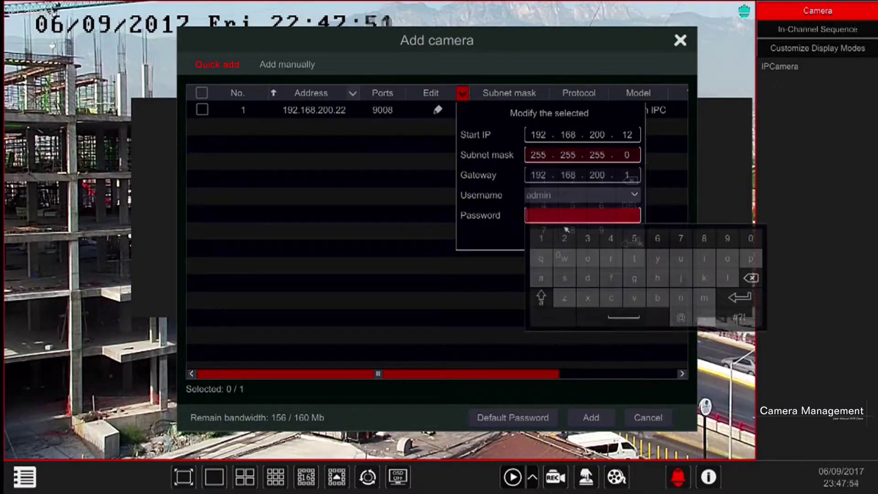
Enter the camera's admin password and apply the network changes
{"action": "left_click", "coordinate": [540, 238]}
{"action": "left_click", "coordinate": [564, 238]}
{"action": "left_click", "coordinate": [588, 239]}
{"action": "left_click", "coordinate": [611, 239]}
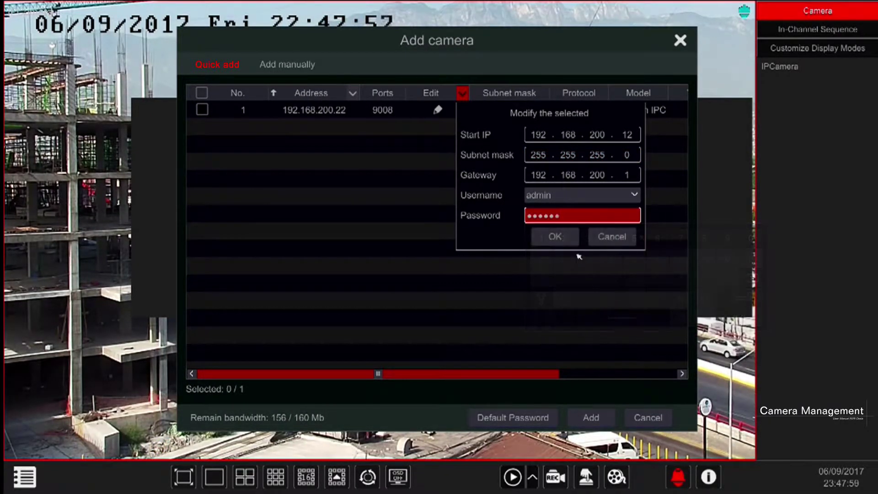
{"action": "left_click", "coordinate": [556, 236]}
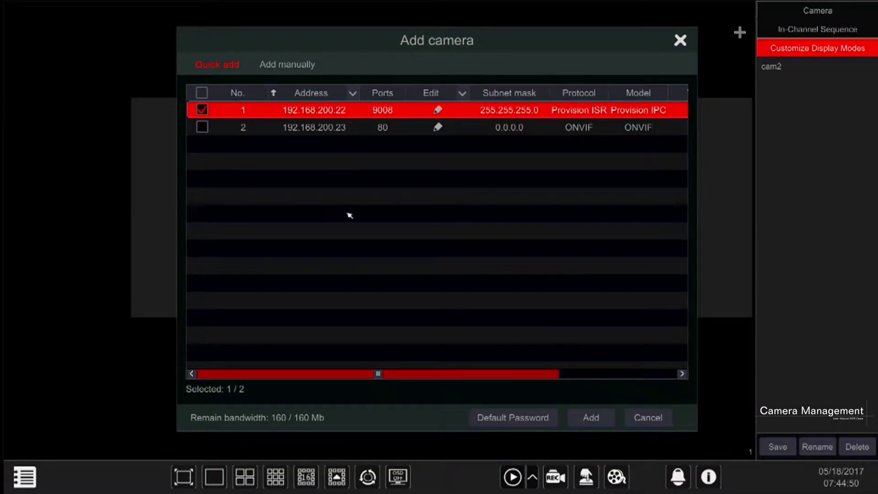
Accept the manufacturer default passwords as listed and add both detected cameras, 192.168.200.22 and 192.168.200.23
{"action": "left_click", "coordinate": [498, 417]}
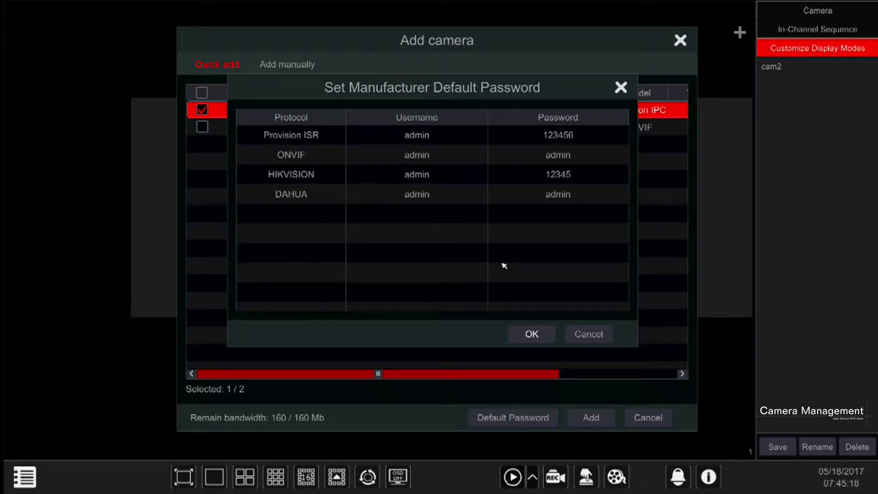
{"action": "left_click", "coordinate": [532, 333]}
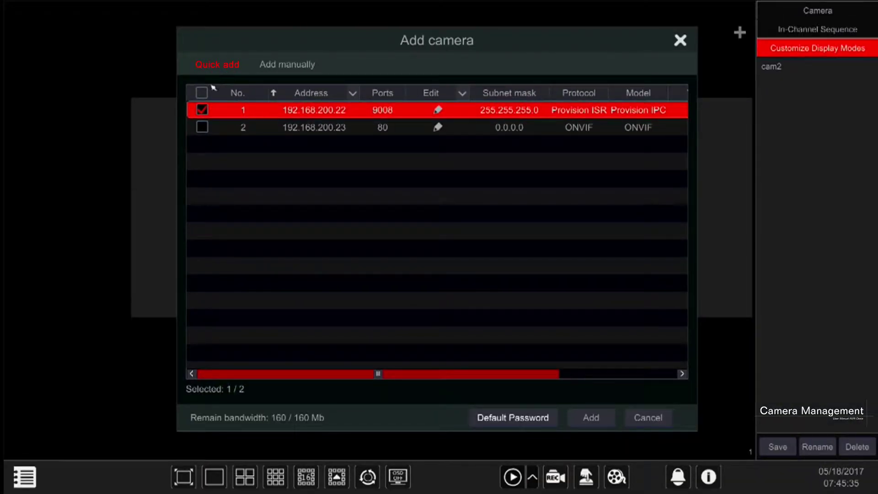
{"action": "left_click", "coordinate": [202, 131]}
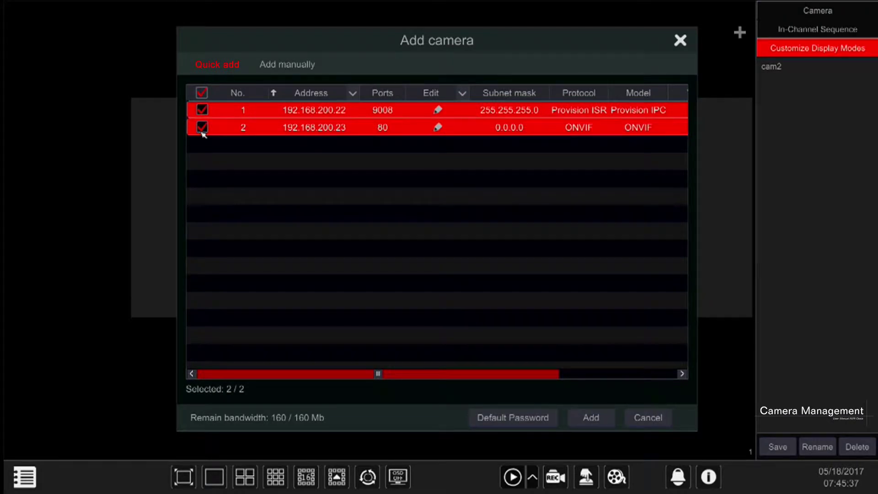
{"action": "left_click", "coordinate": [591, 418]}
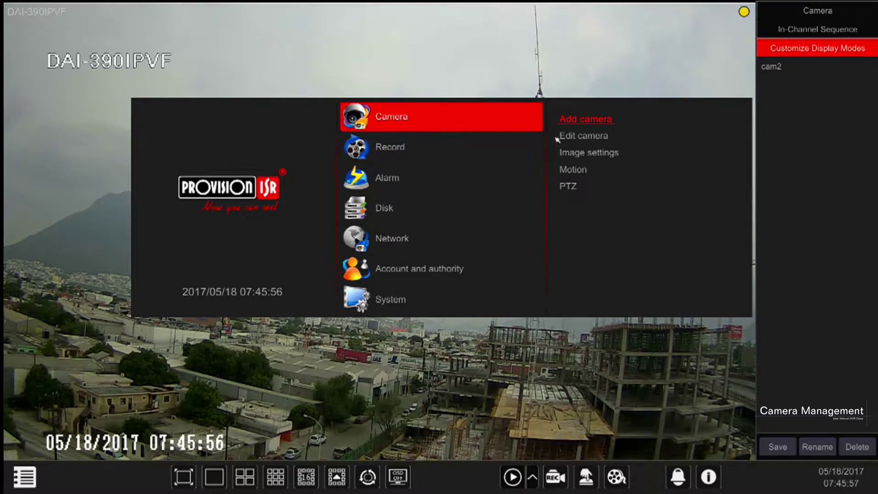
Enter a camera manually with address 192.168.1.90 and the Provision ISR protocol, and test its connection
{"action": "left_click", "coordinate": [577, 120]}
{"action": "left_click", "coordinate": [303, 67]}
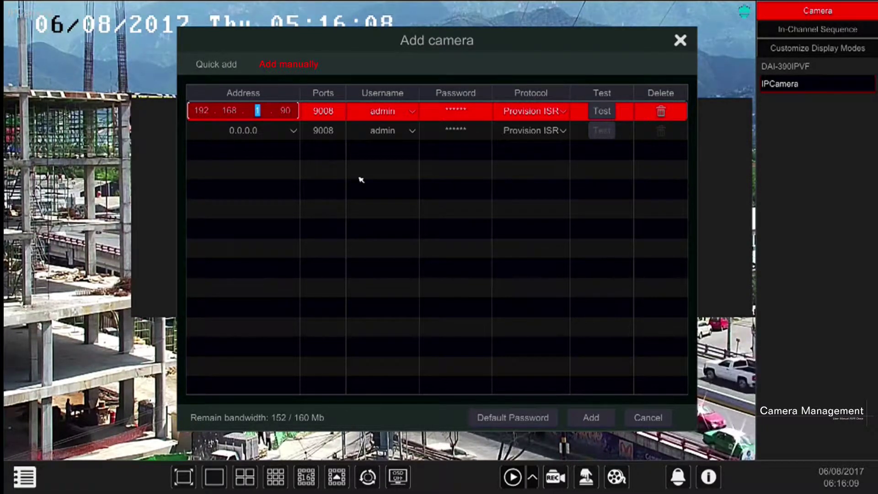
{"action": "left_click", "coordinate": [256, 112]}
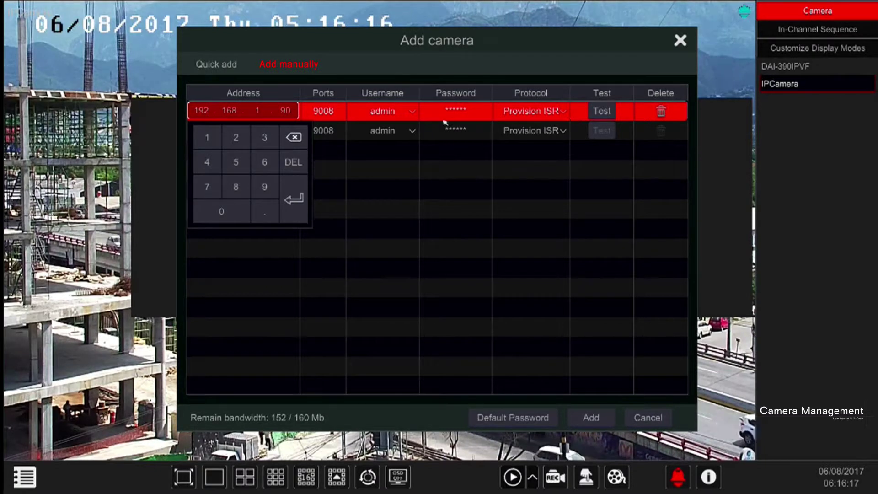
{"action": "left_click", "coordinate": [602, 111]}
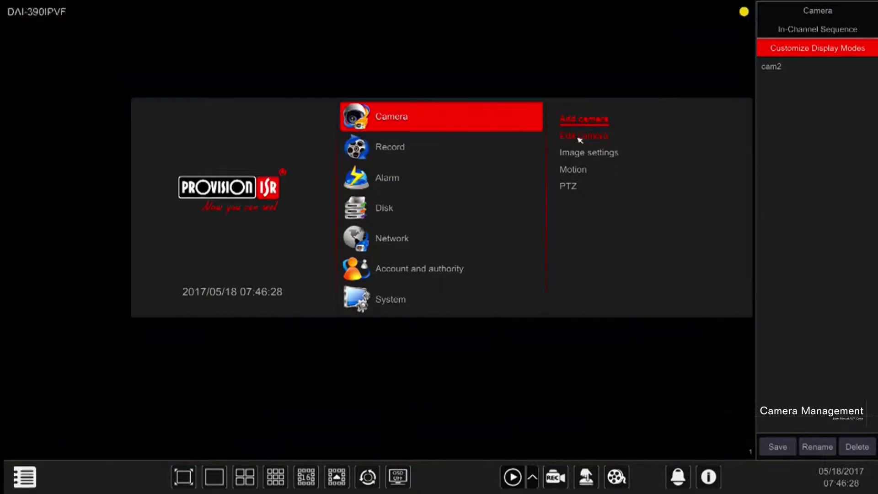
Preview the DAI-390IPVF camera from the list of added cameras and review its editable properties
{"action": "left_click", "coordinate": [580, 137]}
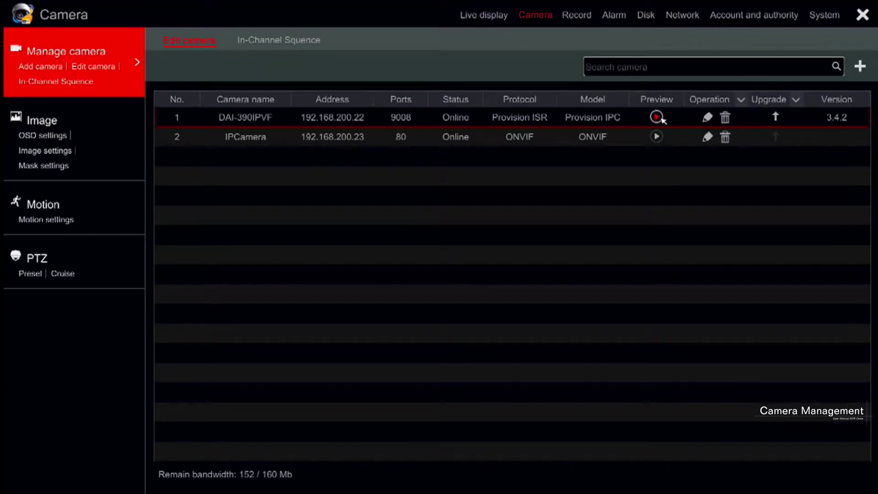
{"action": "left_click", "coordinate": [656, 117]}
{"action": "left_click", "coordinate": [583, 121]}
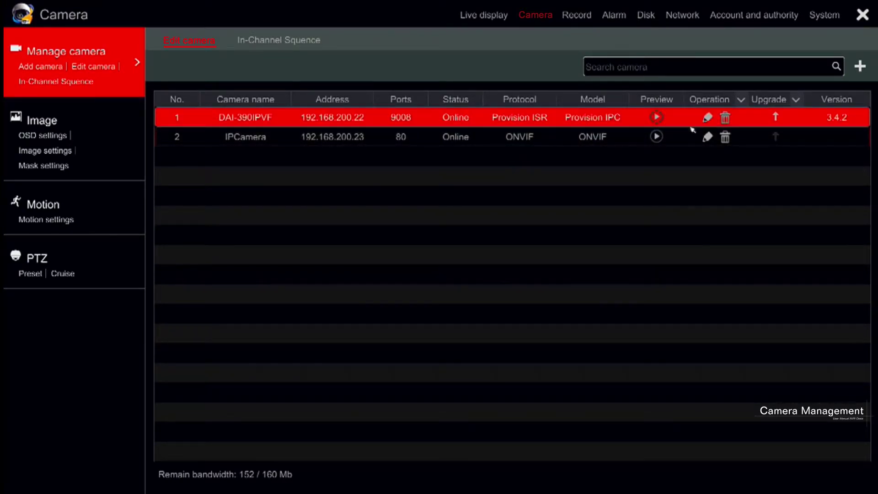
{"action": "left_click", "coordinate": [706, 119]}
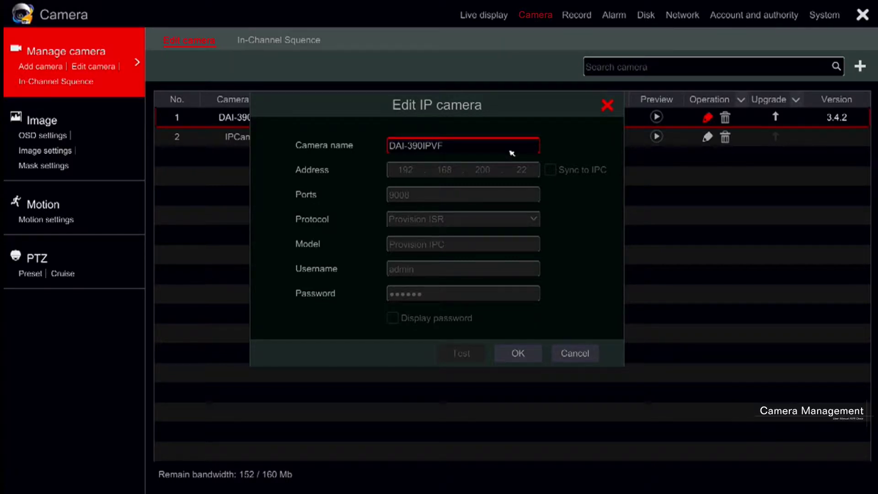
{"action": "left_click", "coordinate": [518, 359]}
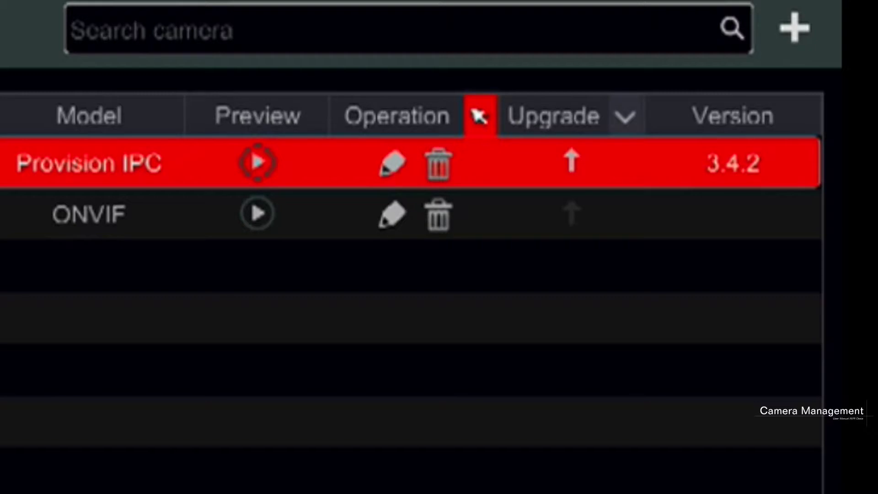
Open the IPC password change for the DAI-390IPVF camera and submit it with the password fields left blank
{"action": "left_click", "coordinate": [478, 116]}
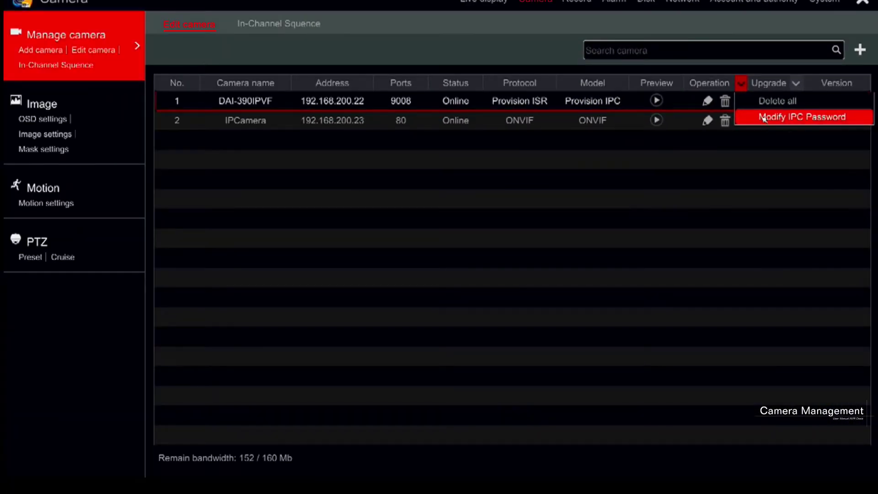
{"action": "left_click", "coordinate": [542, 214]}
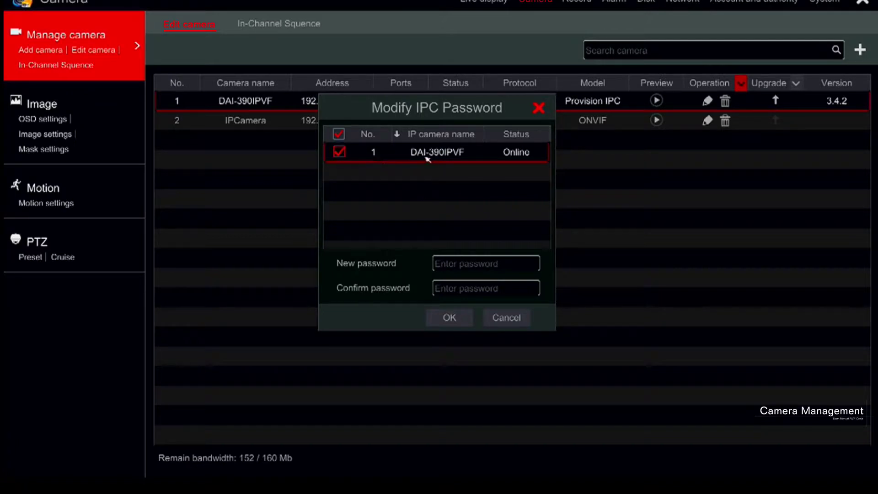
{"action": "left_click", "coordinate": [471, 264]}
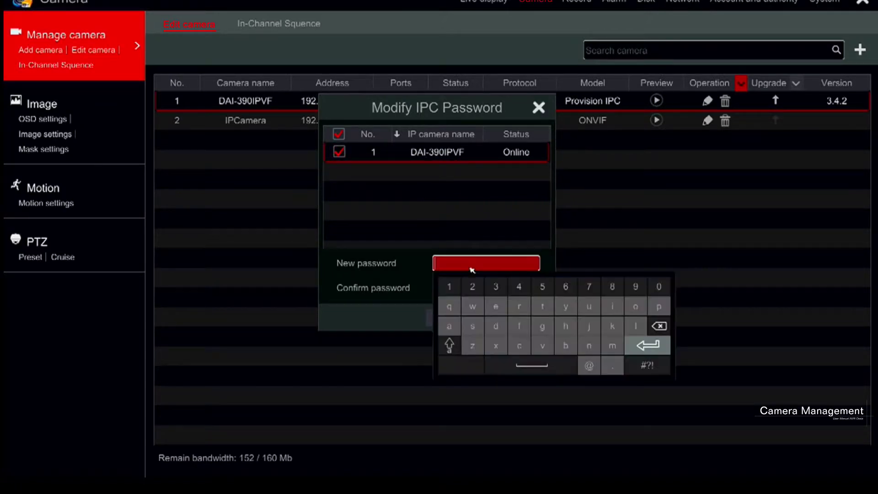
{"action": "left_click", "coordinate": [648, 345]}
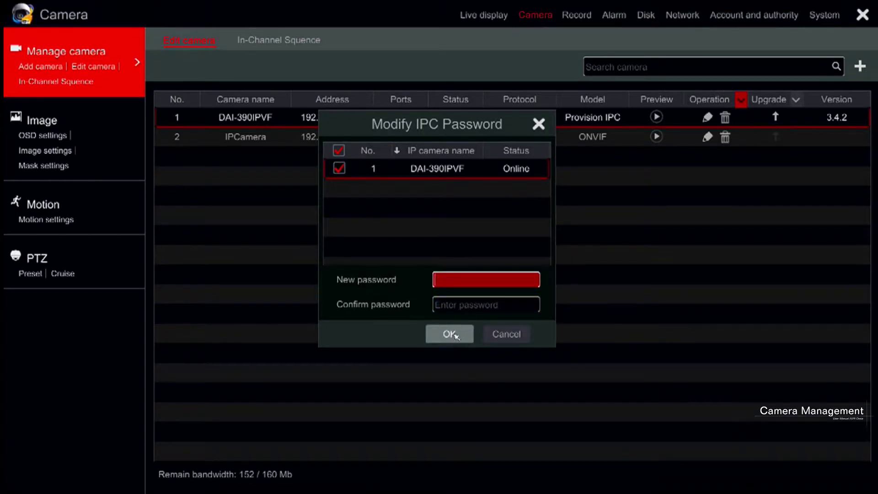
{"action": "left_click", "coordinate": [450, 334]}
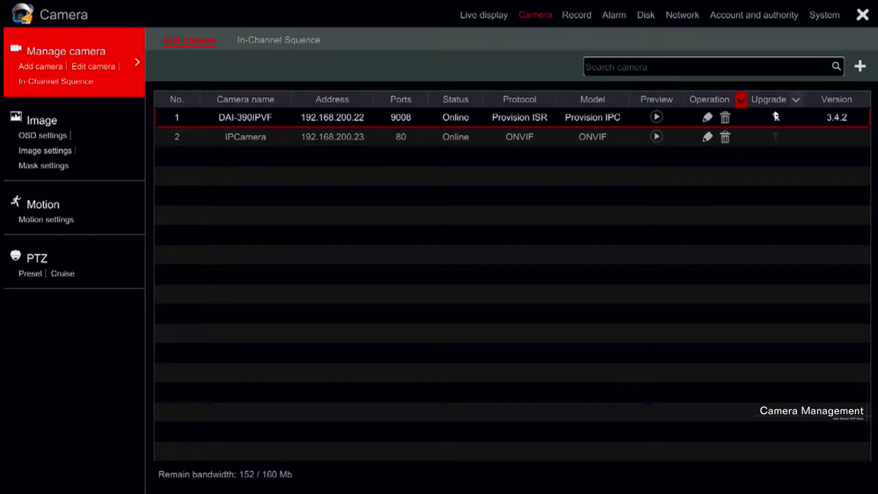
Try to upgrade the DAI-390IPVF camera's firmware, agreeing to the camera restart
{"action": "left_click", "coordinate": [776, 116]}
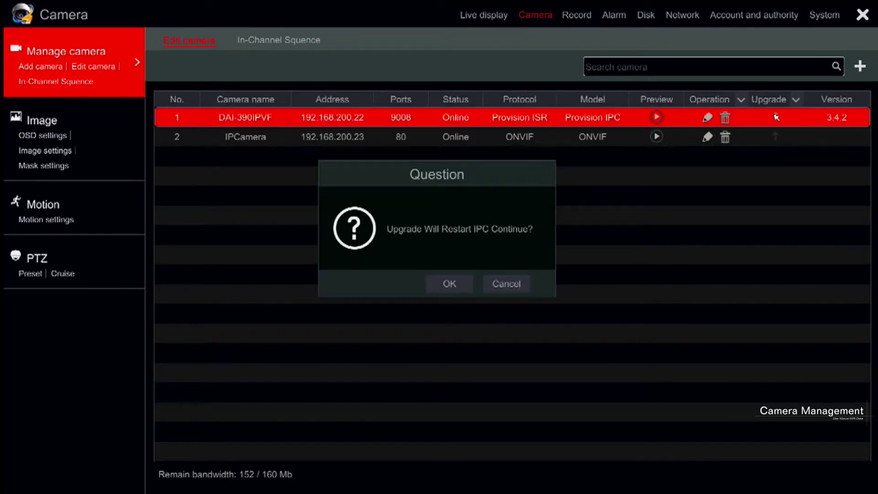
{"action": "left_click", "coordinate": [457, 290]}
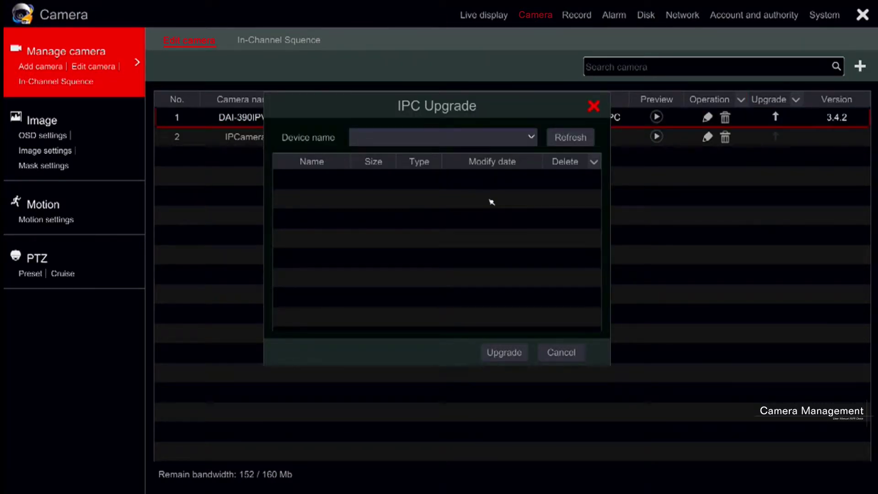
{"action": "left_click", "coordinate": [508, 358]}
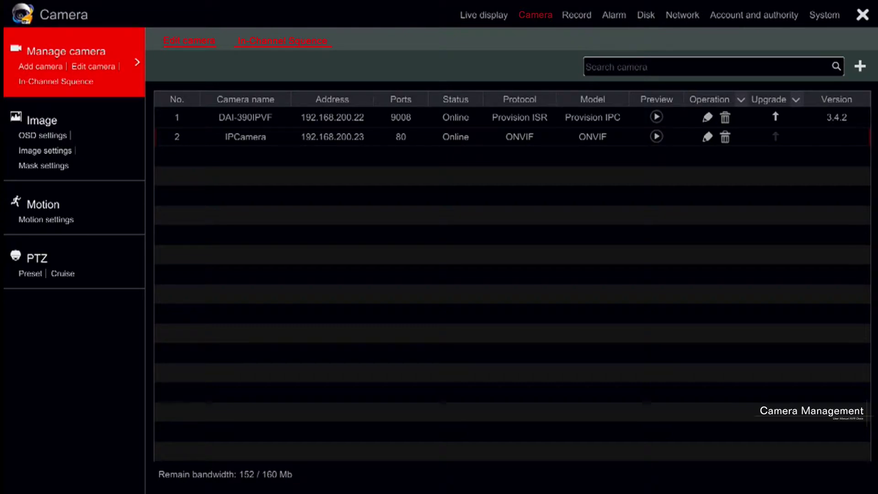
Try to add an in-channel sequence group with the DAI-390IPVF and IPCamera cameras, leaving the group name empty
{"action": "left_click", "coordinate": [282, 41]}
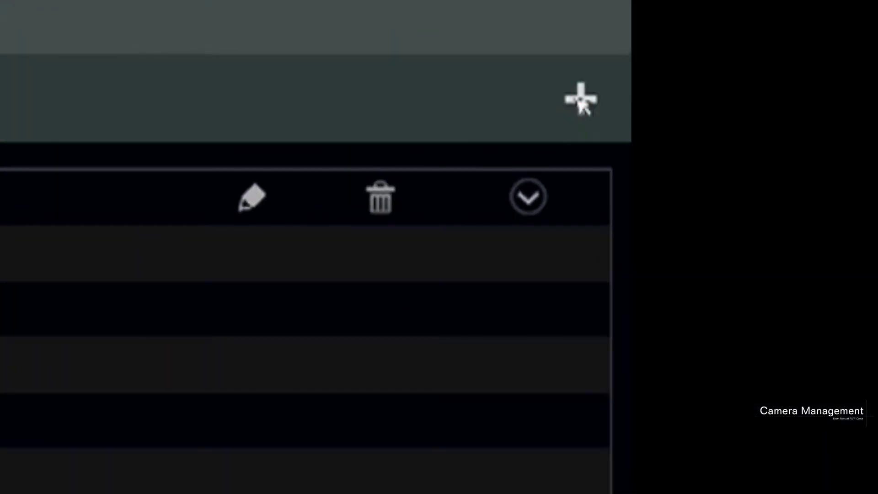
{"action": "left_click", "coordinate": [581, 98]}
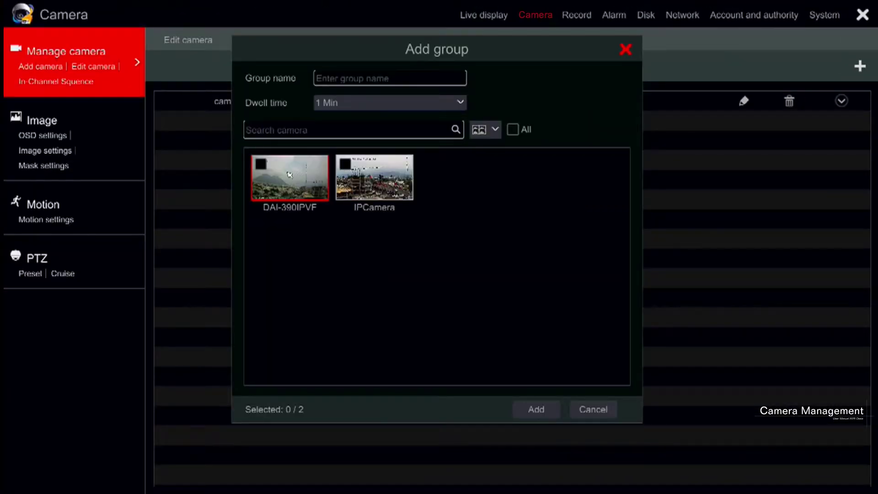
{"action": "left_click", "coordinate": [263, 167]}
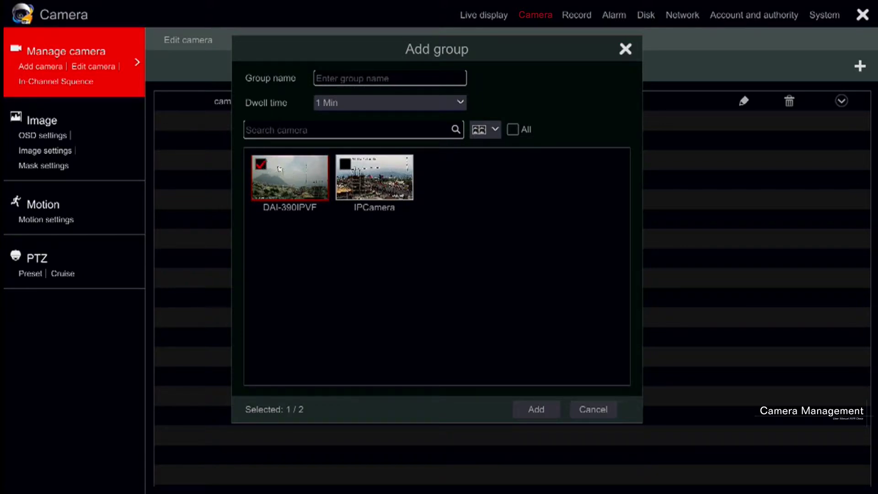
{"action": "left_click", "coordinate": [345, 164]}
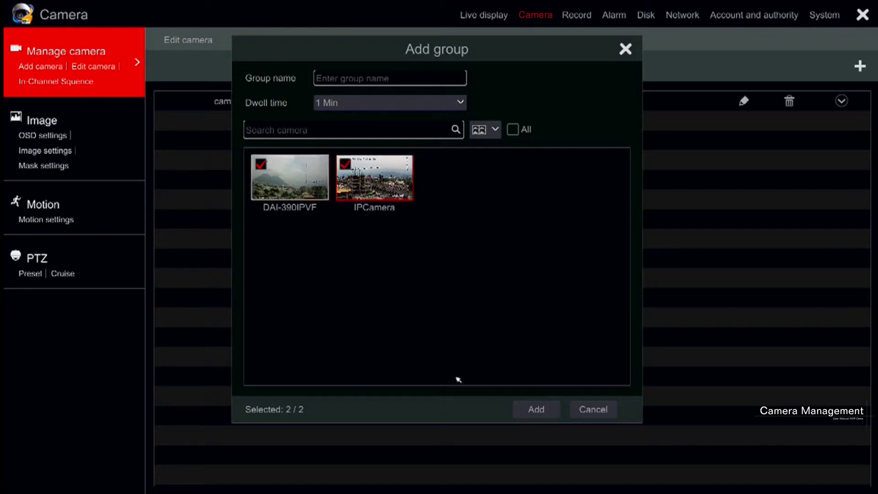
{"action": "left_click", "coordinate": [540, 405]}
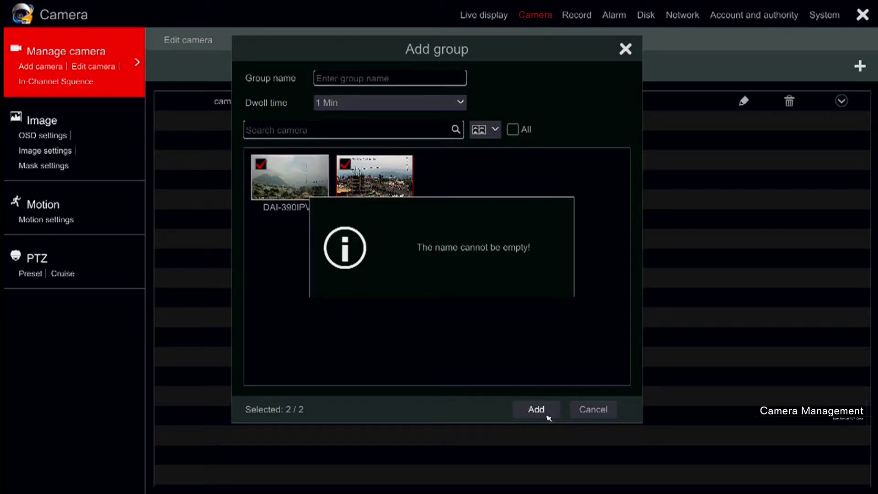
{"action": "left_click", "coordinate": [592, 410]}
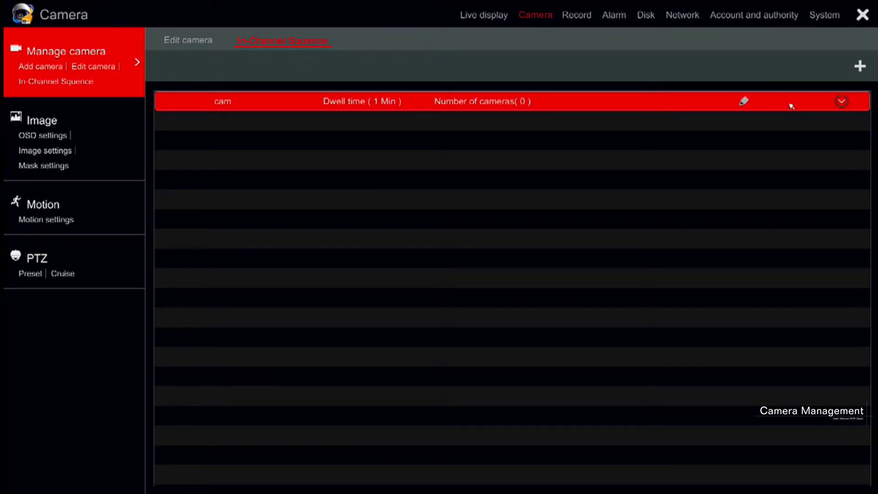
Review the group name and dwell time of the sequence group "cam" in its edit dialog
{"action": "left_click", "coordinate": [741, 104]}
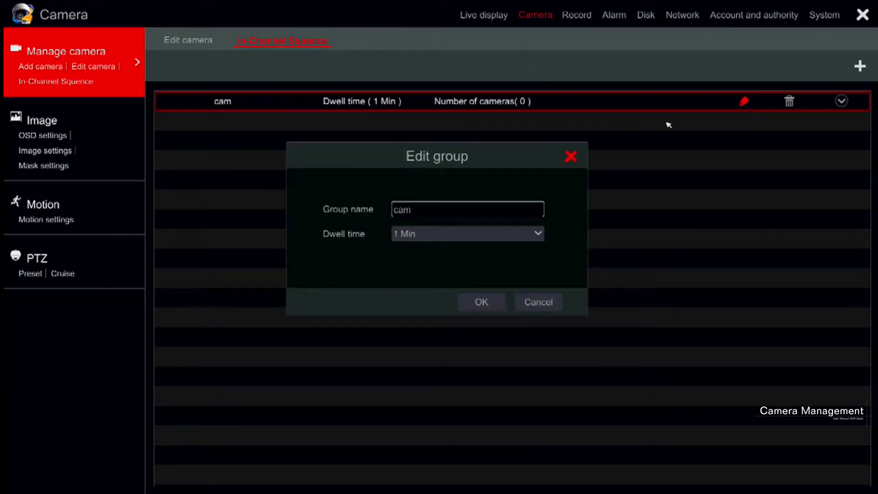
{"action": "left_click", "coordinate": [495, 302]}
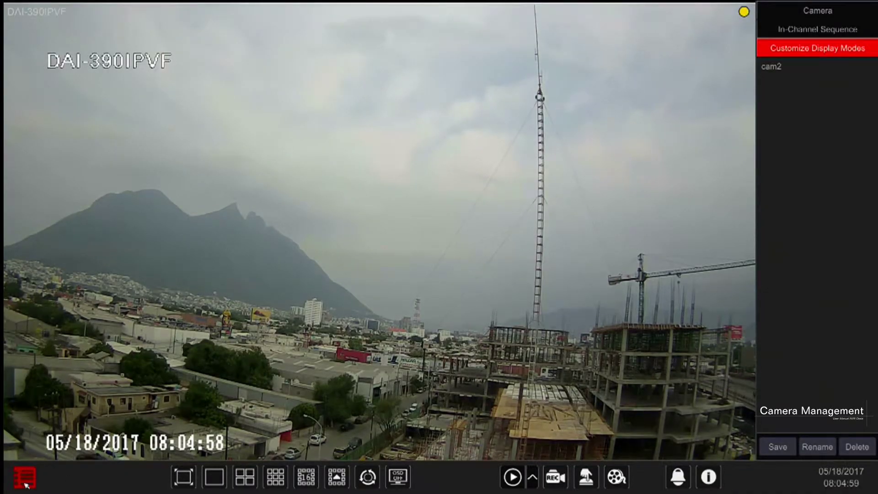
In the camera OSD settings, move DAI-390IPVF's name overlay slightly down and its time overlay slightly up in the preview
{"action": "left_click", "coordinate": [24, 479]}
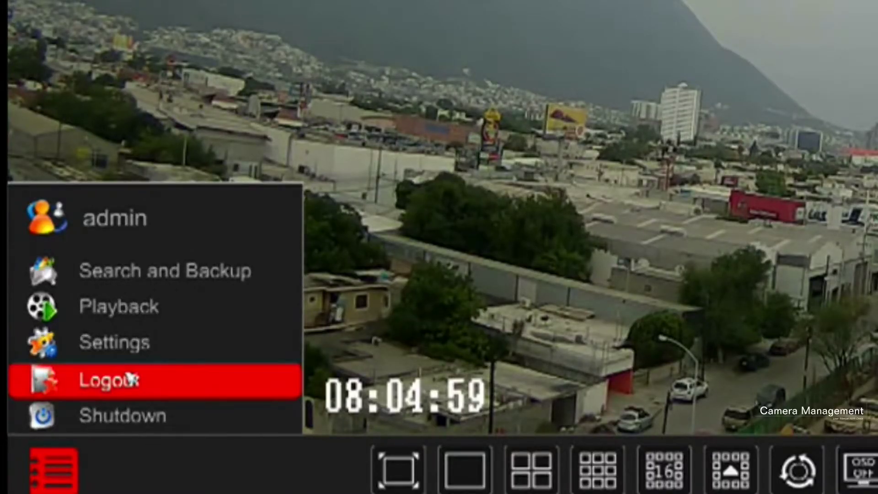
{"action": "left_click", "coordinate": [64, 422]}
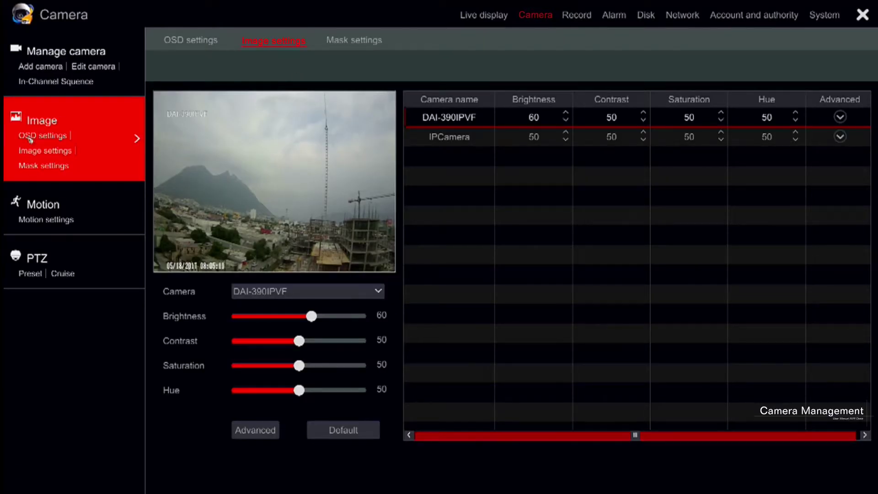
{"action": "left_click", "coordinate": [35, 137]}
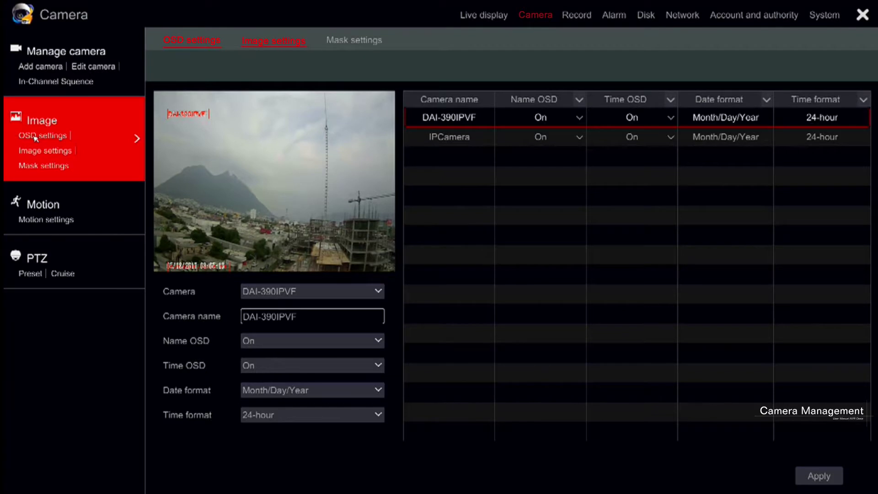
{"action": "left_click_drag", "start_coordinate": [203, 113], "coordinate": [207, 128]}
{"action": "left_click_drag", "start_coordinate": [198, 273], "coordinate": [207, 250]}
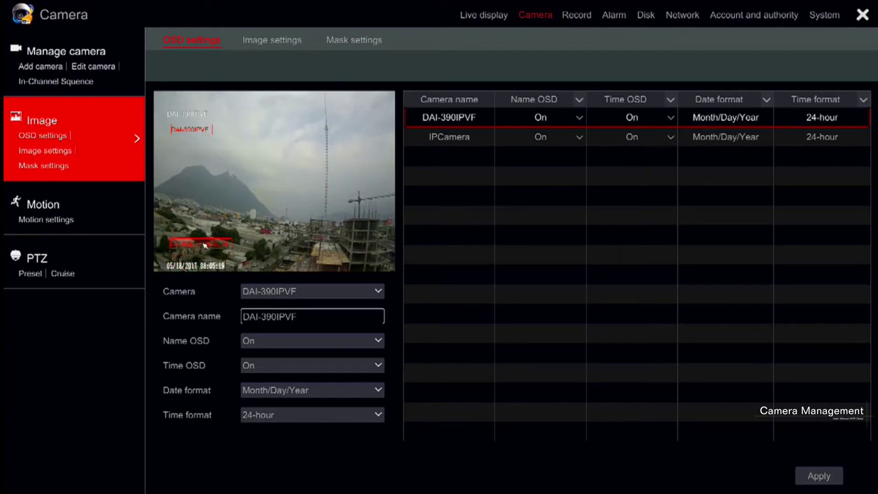
Check IPCamera's OSD settings, return to DAI-390IPVF and shift its name overlay to the right and its time overlay up and right
{"action": "left_click", "coordinate": [288, 293]}
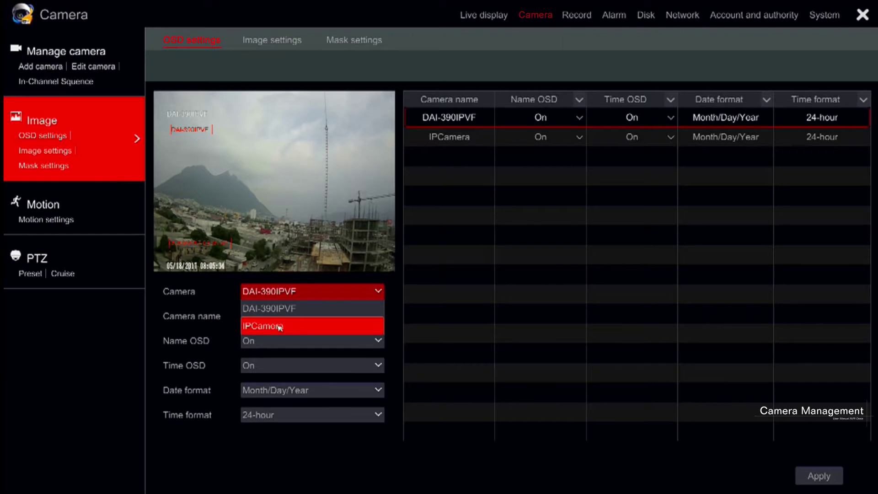
{"action": "left_click", "coordinate": [280, 326]}
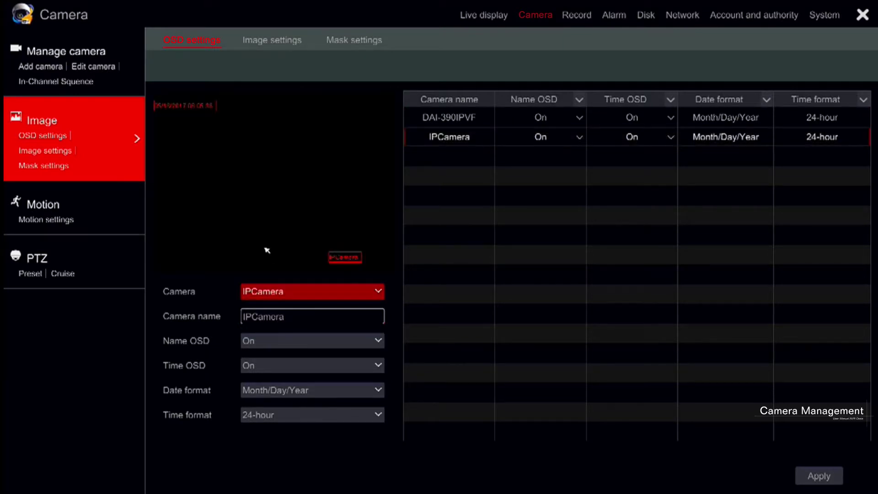
{"action": "left_click", "coordinate": [306, 290]}
{"action": "left_click", "coordinate": [293, 305]}
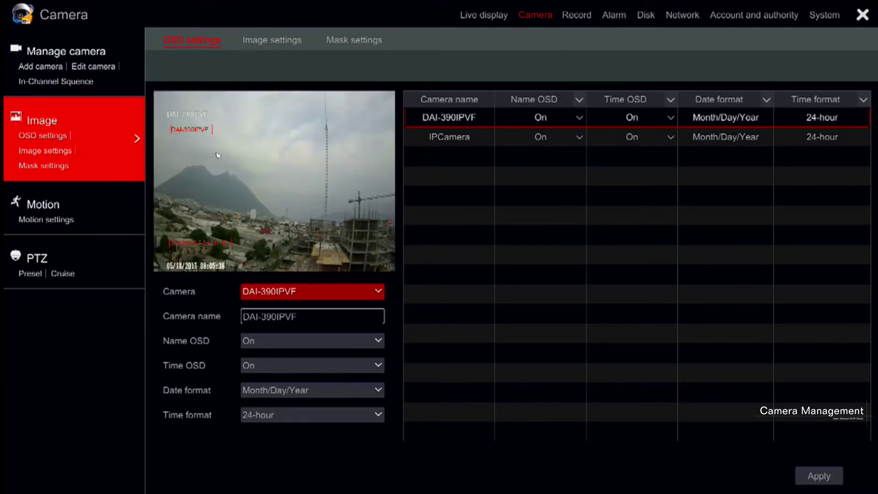
{"action": "left_click_drag", "start_coordinate": [199, 135], "coordinate": [219, 139]}
{"action": "left_click_drag", "start_coordinate": [217, 243], "coordinate": [241, 211]}
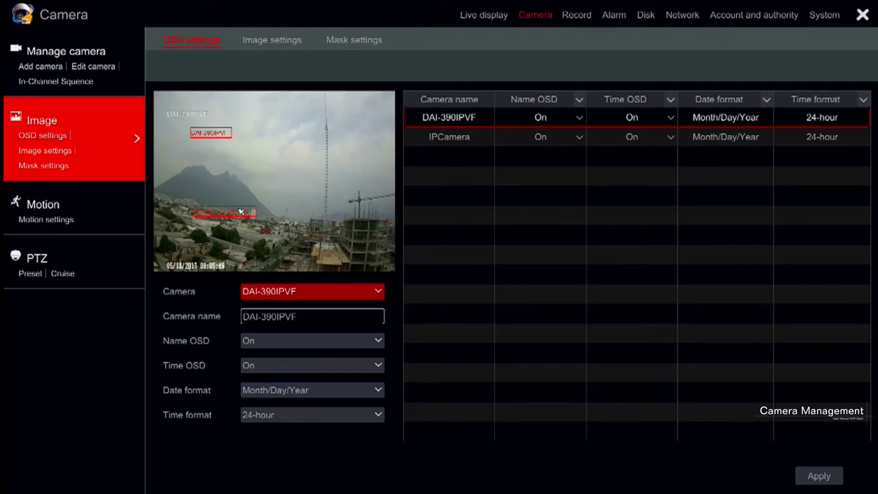
Set Name OSD to Off for IPCamera, apply the change, and view the Name OSD options for all cameras
{"action": "left_click", "coordinate": [579, 117]}
{"action": "left_click", "coordinate": [570, 137]}
{"action": "left_click", "coordinate": [576, 137]}
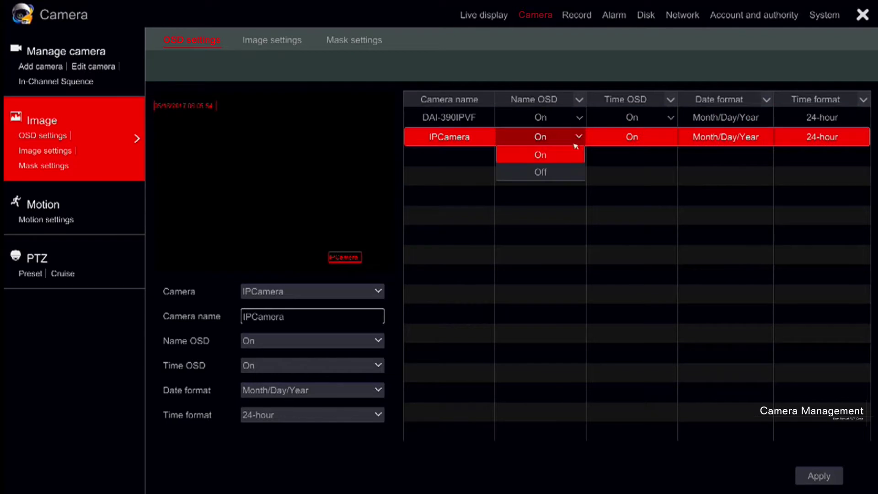
{"action": "left_click", "coordinate": [558, 169]}
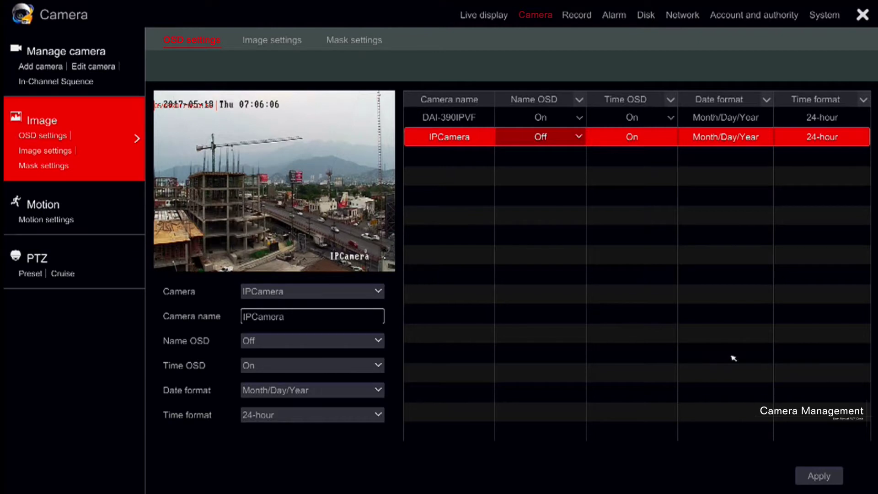
{"action": "left_click", "coordinate": [809, 477]}
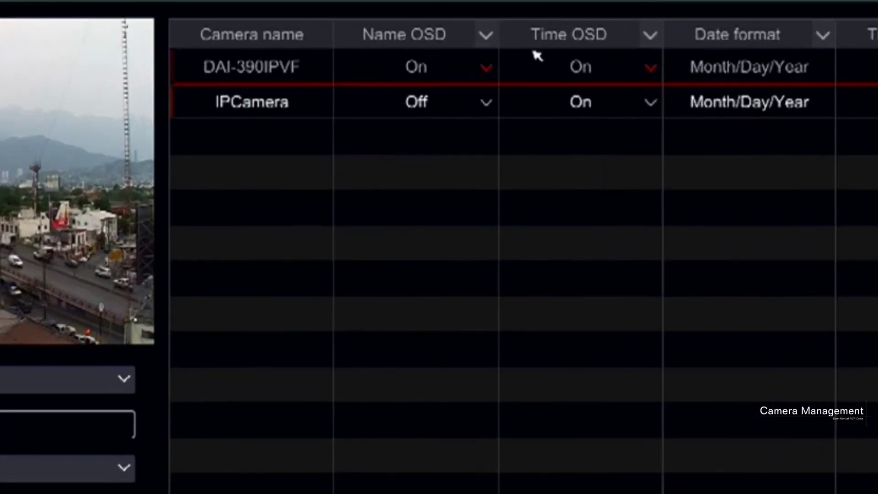
{"action": "left_click", "coordinate": [579, 100]}
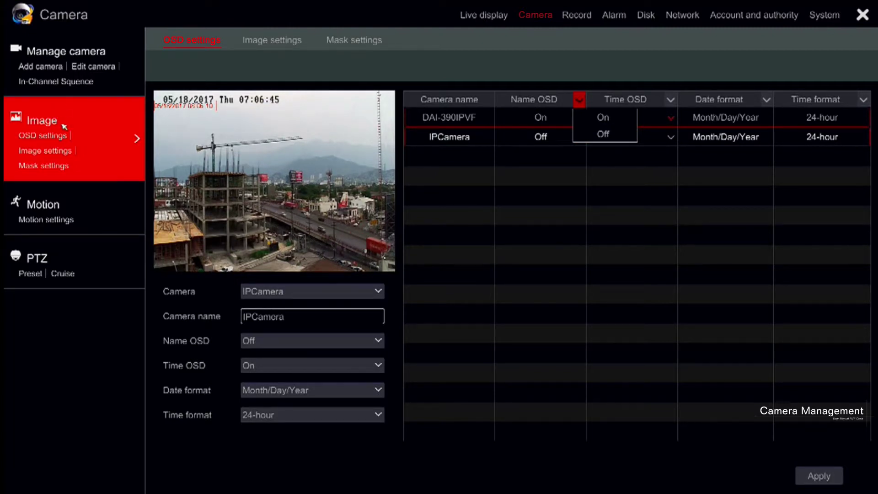
Review DAI-390IPVF's image settings, including brightness, contrast, saturation, hue and the advanced options
{"action": "left_click", "coordinate": [66, 154]}
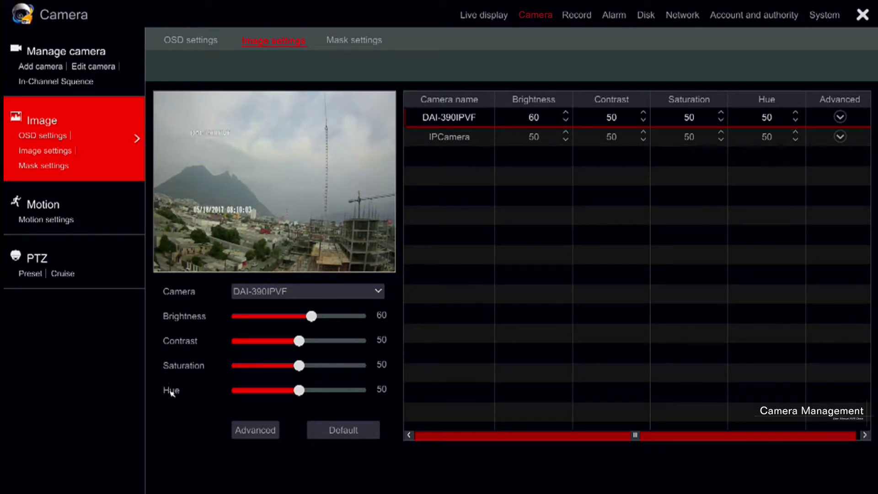
{"action": "left_click", "coordinate": [258, 294]}
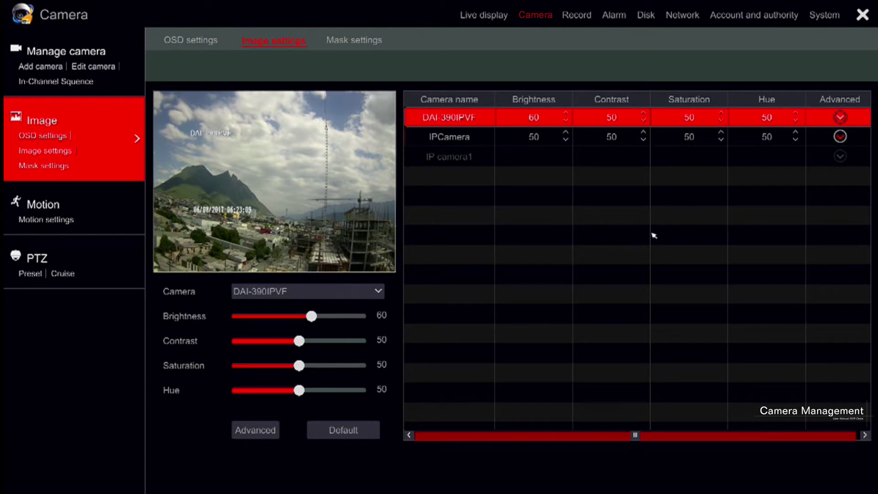
{"action": "left_click", "coordinate": [842, 117]}
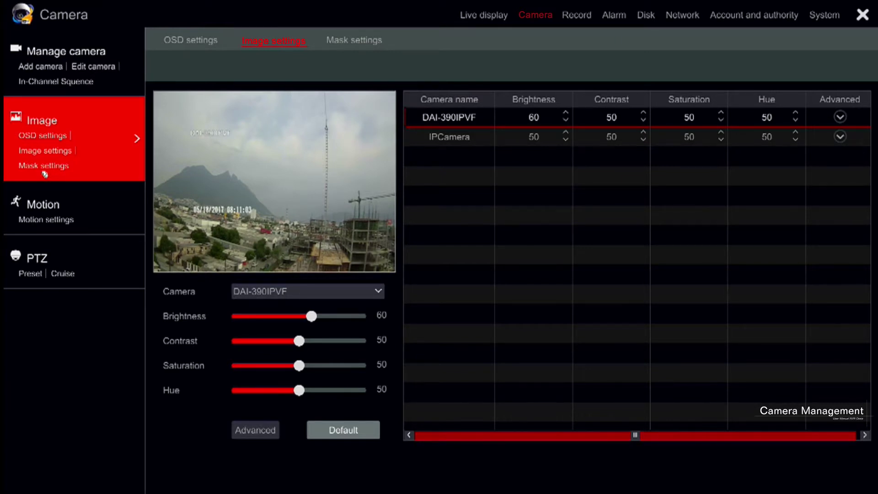
Draw a rectangular privacy mask over the centre of DAI-390IPVF's picture, delete it again and apply the mask settings
{"action": "left_click", "coordinate": [44, 167]}
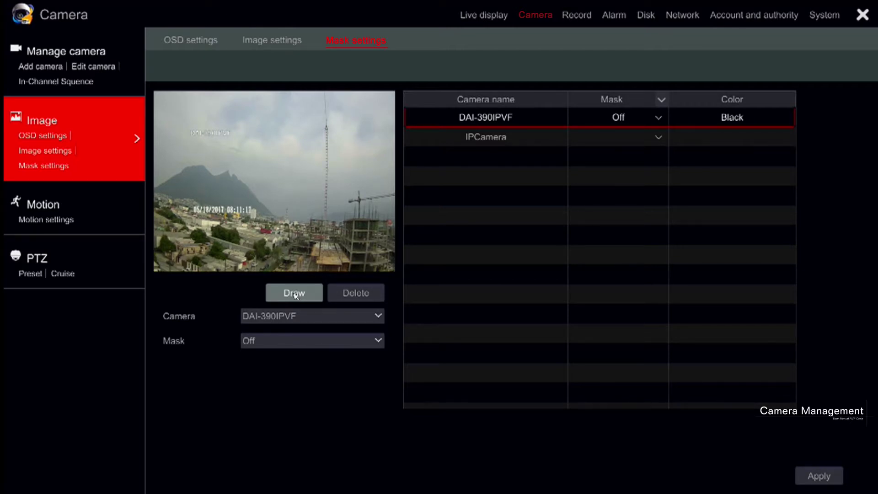
{"action": "left_click", "coordinate": [292, 316]}
{"action": "left_click", "coordinate": [287, 331]}
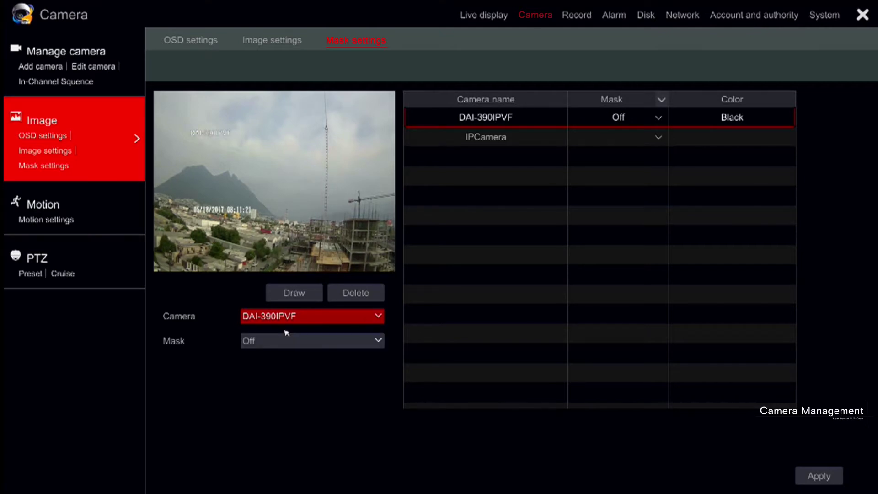
{"action": "left_click", "coordinate": [283, 295]}
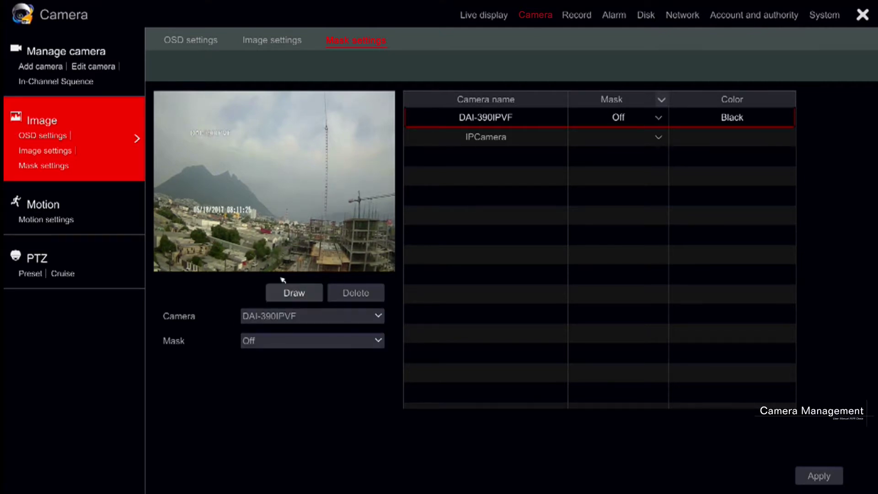
{"action": "left_click_drag", "start_coordinate": [251, 142], "coordinate": [338, 241]}
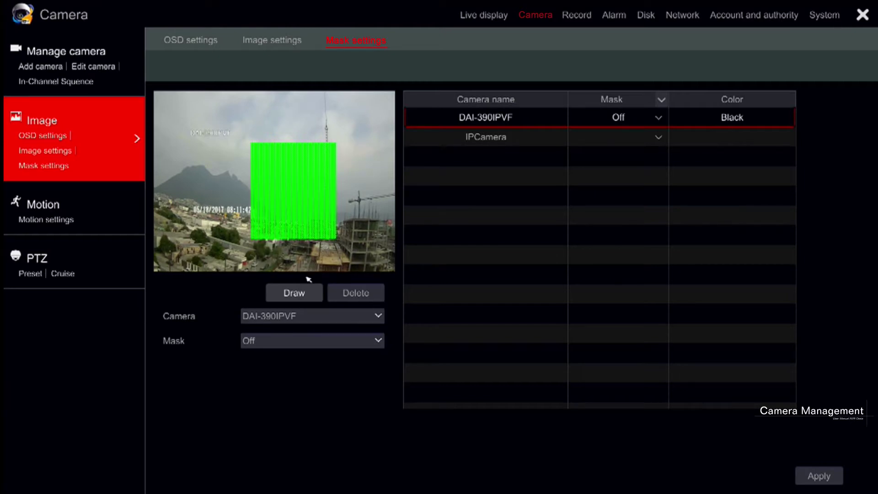
{"action": "left_click", "coordinate": [344, 295]}
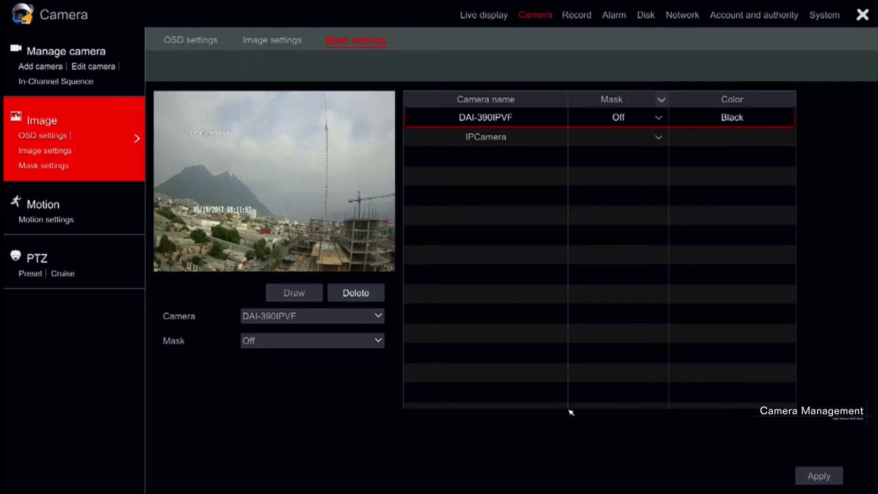
{"action": "left_click", "coordinate": [813, 476]}
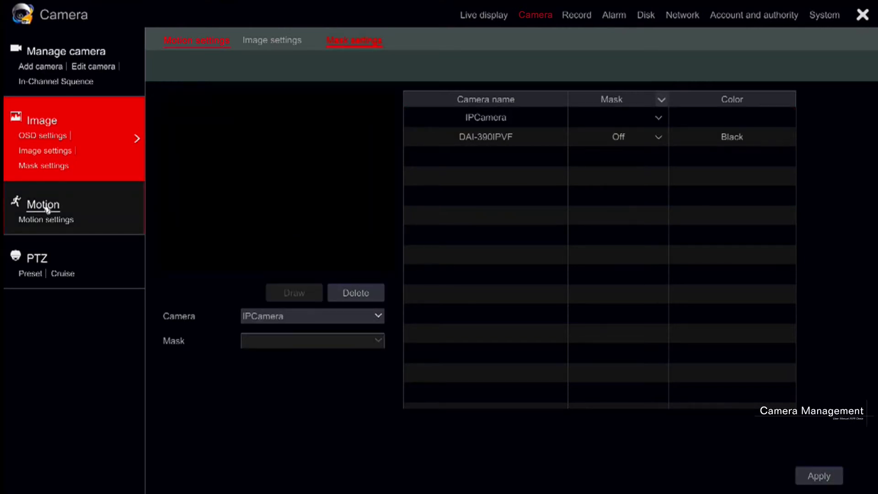
Turn motion detection On for DAI-390IPVF and raise its sensitivity to 8
{"action": "left_click", "coordinate": [45, 205]}
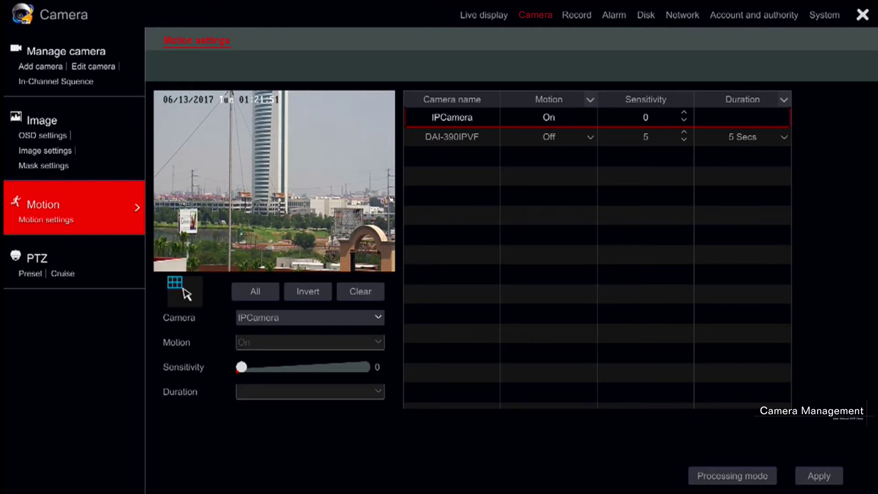
{"action": "left_click", "coordinate": [446, 139]}
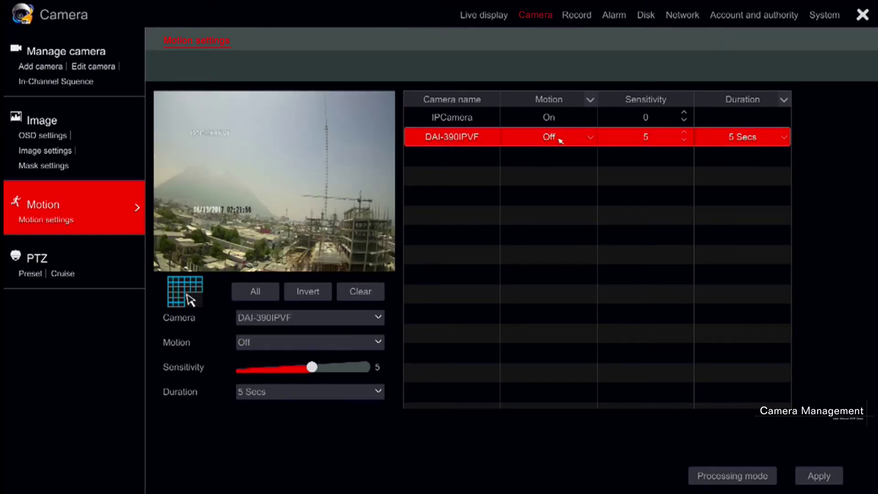
{"action": "left_click", "coordinate": [588, 137]}
{"action": "left_click", "coordinate": [573, 155]}
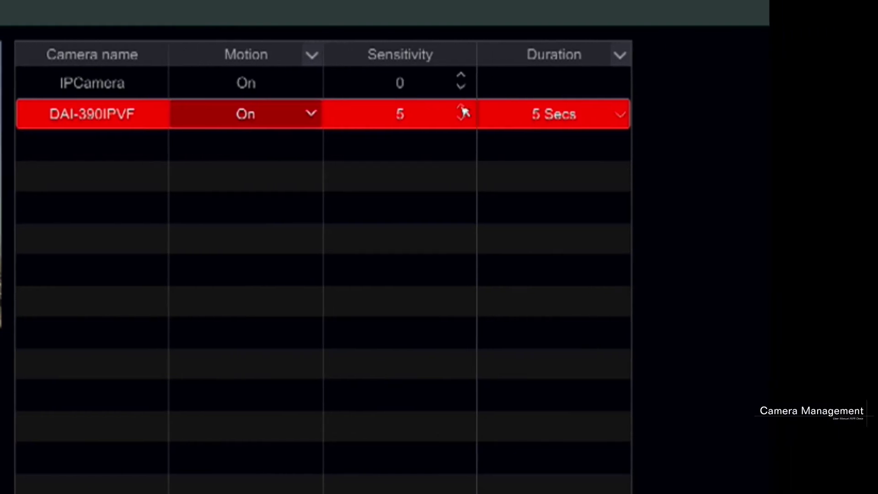
{"action": "left_click", "coordinate": [635, 112]}
{"action": "left_click", "coordinate": [634, 106]}
{"action": "left_click", "coordinate": [463, 108]}
{"action": "left_click", "coordinate": [462, 108]}
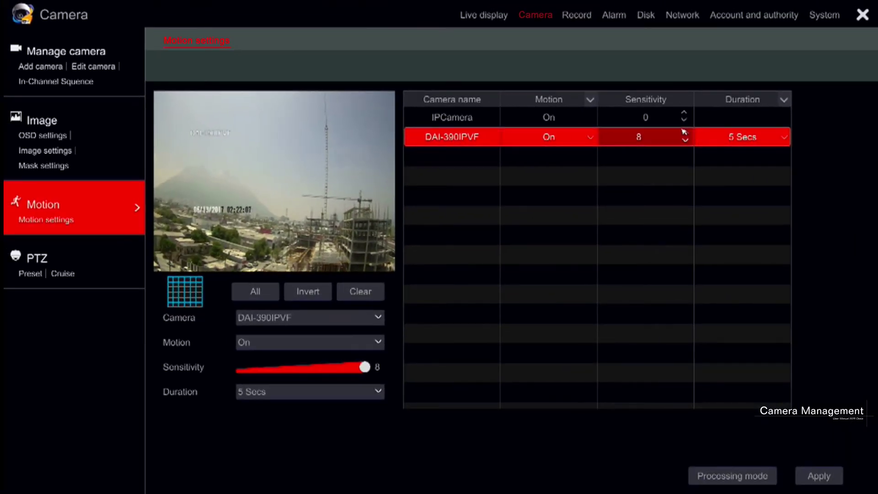
Clear DAI-390IPVF's motion detection grid and mark the detection area across the whole frame again
{"action": "left_click", "coordinate": [184, 293]}
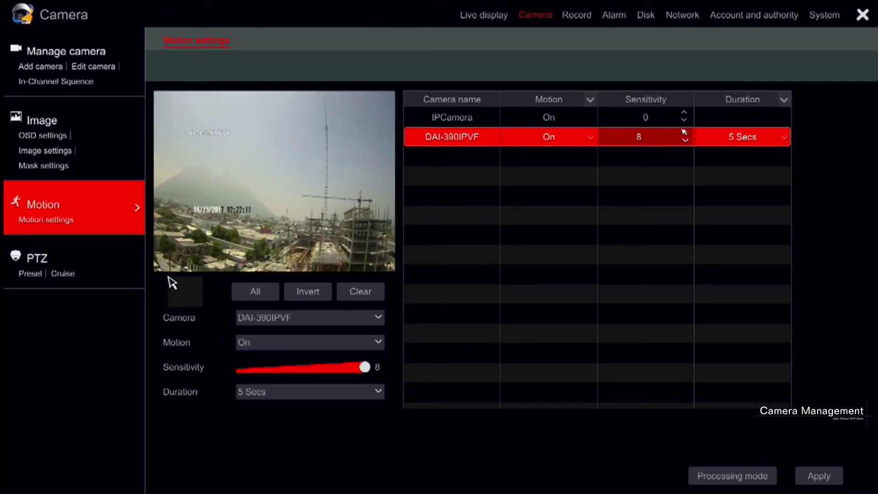
{"action": "left_click_drag", "start_coordinate": [167, 277], "coordinate": [201, 305]}
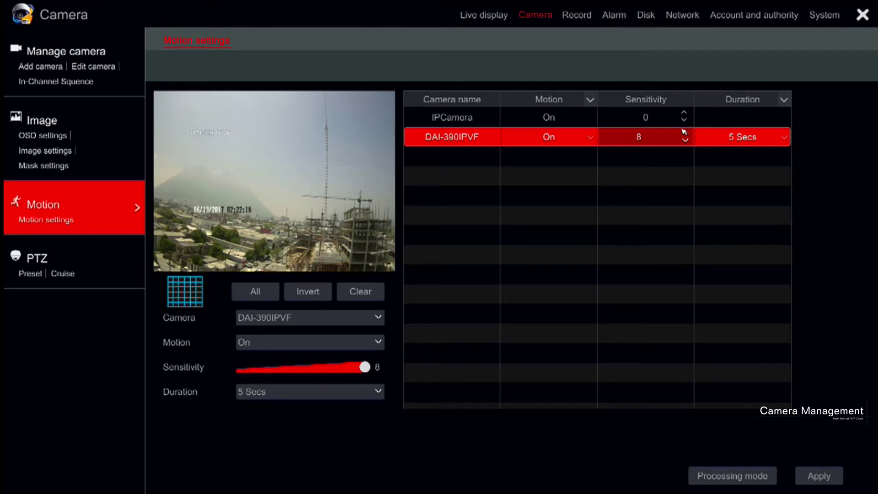
Set DAI-390IPVF's motion detection duration to 10 Secs
{"action": "mouse_move", "coordinate": [202, 306]}
{"action": "left_mouse_down"}
{"action": "mouse_move", "coordinate": [169, 278]}
{"action": "mouse_move", "coordinate": [201, 305]}
{"action": "left_mouse_up"}
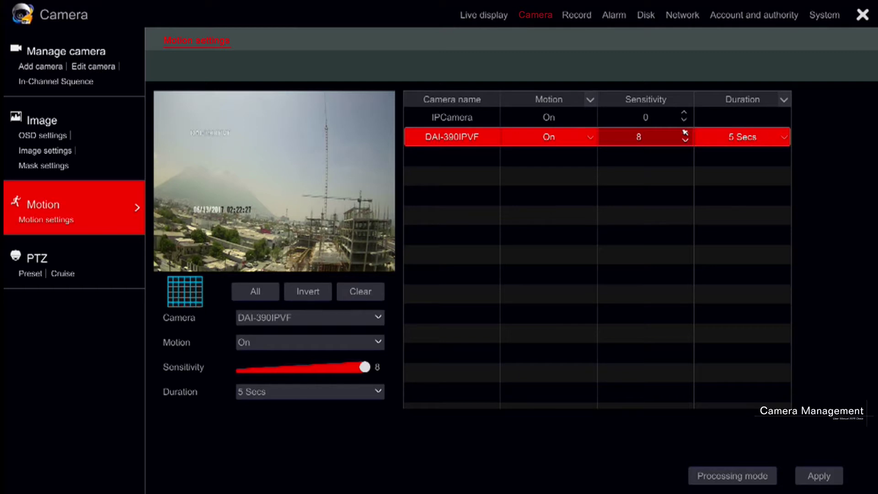
{"action": "left_click", "coordinate": [785, 138]}
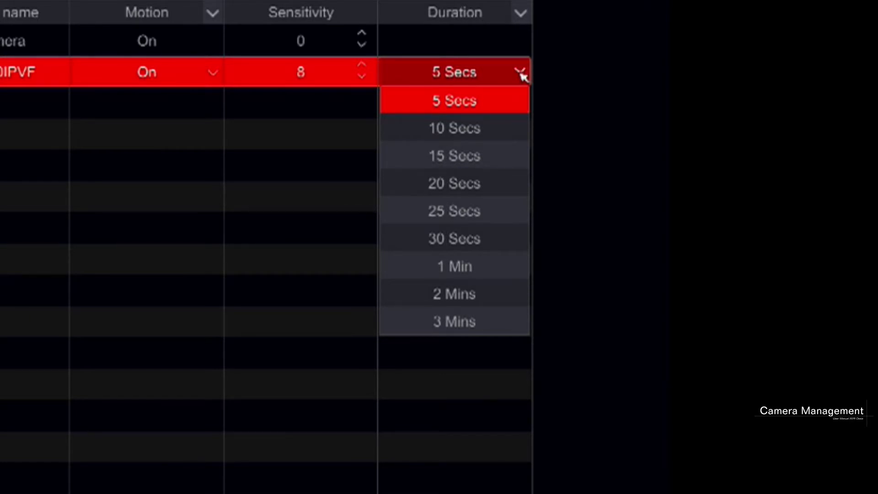
{"action": "left_click", "coordinate": [505, 137]}
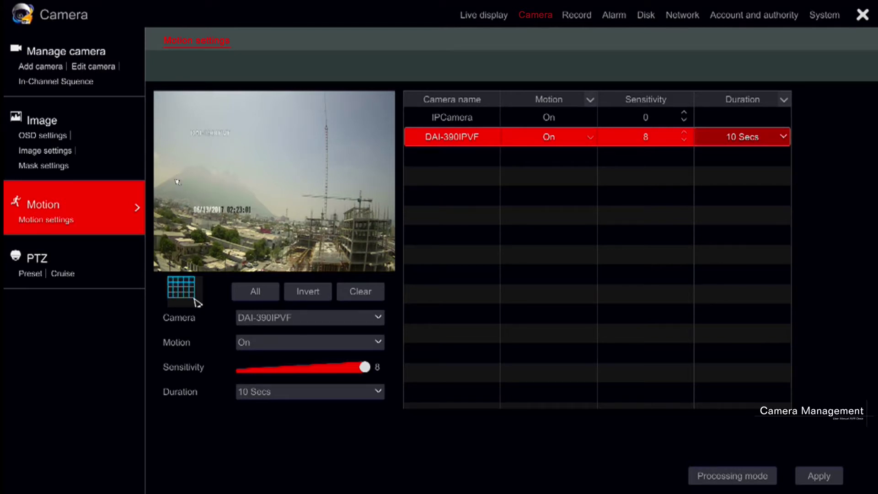
Mark detection blocks across the lower part of DAI-390IPVF's picture and unmark the cells in its lower-right corner
{"action": "left_click_drag", "start_coordinate": [157, 198], "coordinate": [278, 269]}
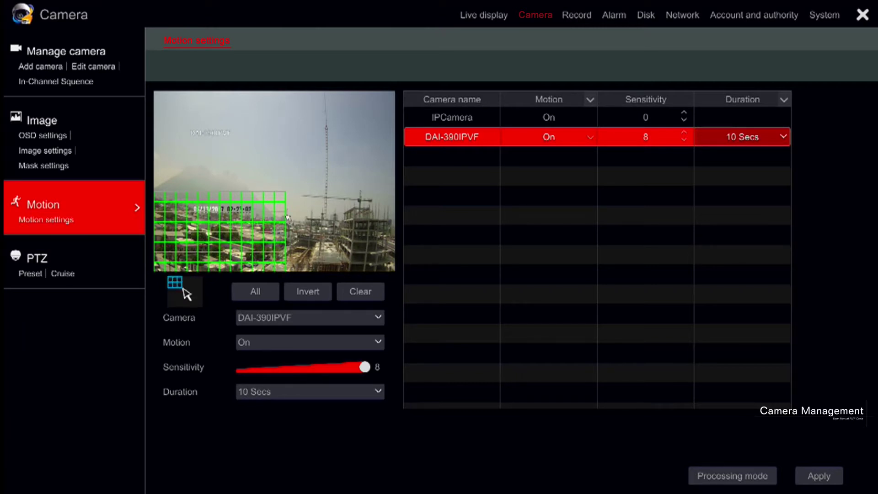
{"action": "left_click_drag", "start_coordinate": [288, 214], "coordinate": [394, 270]}
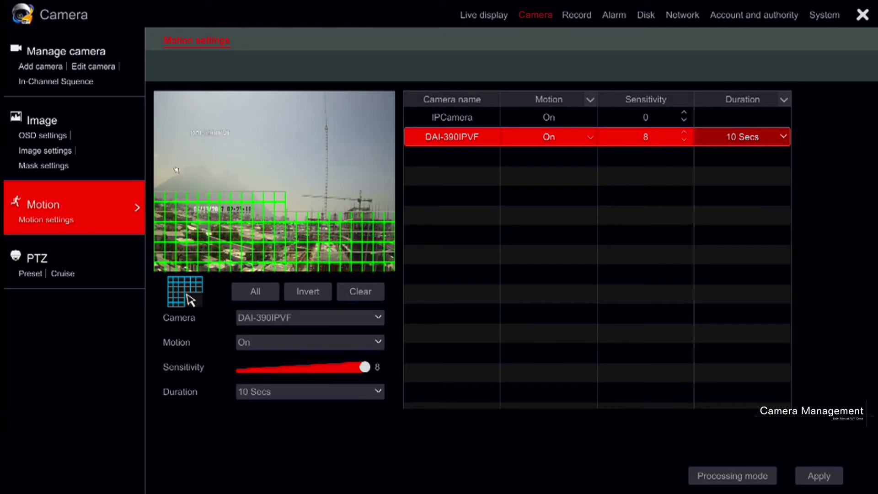
{"action": "mouse_move", "coordinate": [160, 154]}
{"action": "left_mouse_down"}
{"action": "mouse_move", "coordinate": [246, 199]}
{"action": "mouse_move", "coordinate": [208, 163]}
{"action": "mouse_move", "coordinate": [156, 150]}
{"action": "left_mouse_up"}
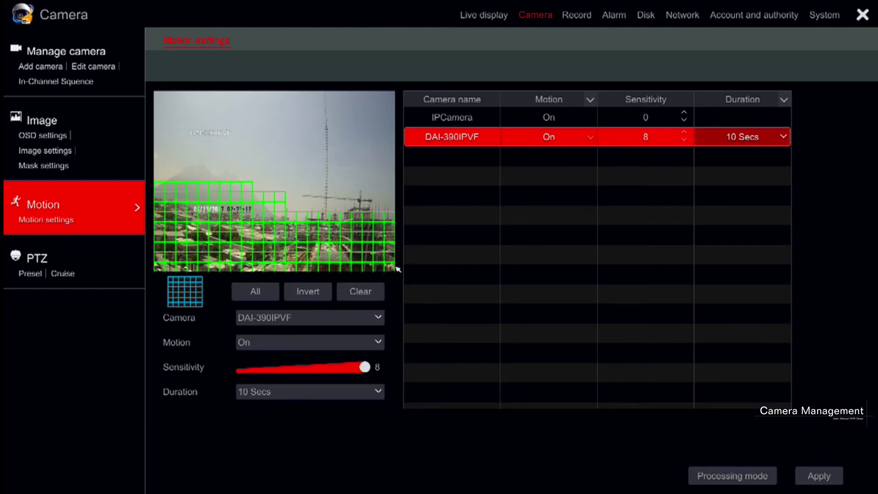
{"action": "left_click_drag", "start_coordinate": [382, 266], "coordinate": [319, 211]}
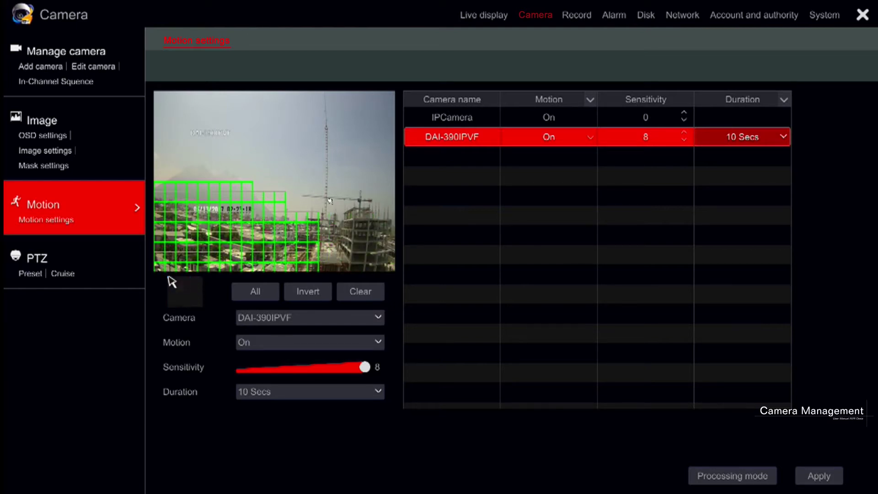
Select the whole frame for detection, unmark a large block in the picture's upper-right area and invert the selection twice
{"action": "left_click", "coordinate": [267, 293]}
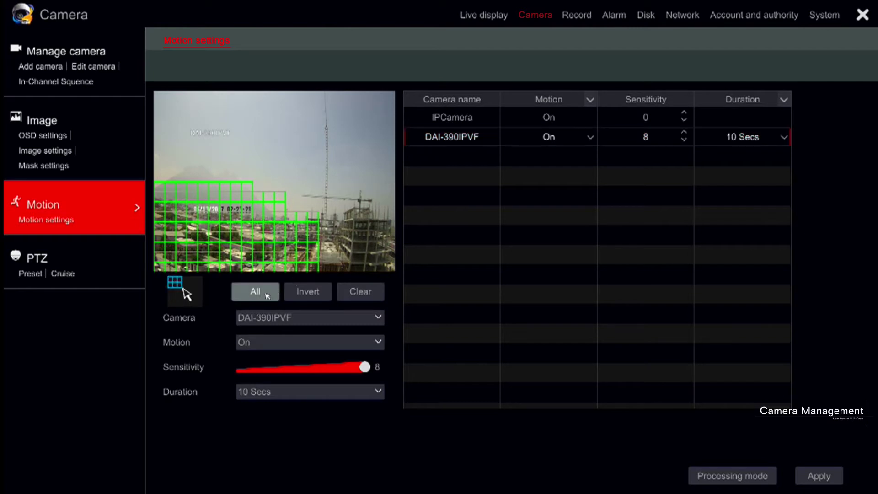
{"action": "mouse_move", "coordinate": [383, 191]}
{"action": "left_mouse_down"}
{"action": "mouse_move", "coordinate": [316, 182]}
{"action": "mouse_move", "coordinate": [255, 135]}
{"action": "mouse_move", "coordinate": [240, 84]}
{"action": "left_mouse_up"}
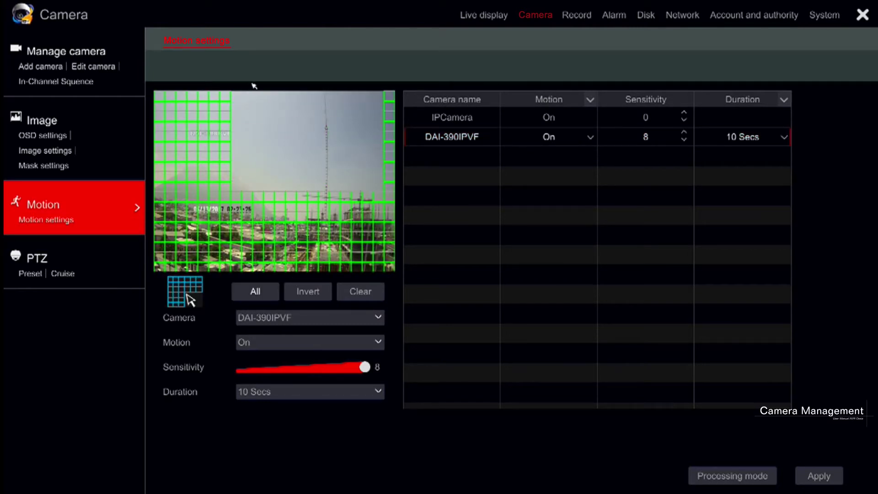
{"action": "left_click", "coordinate": [307, 293]}
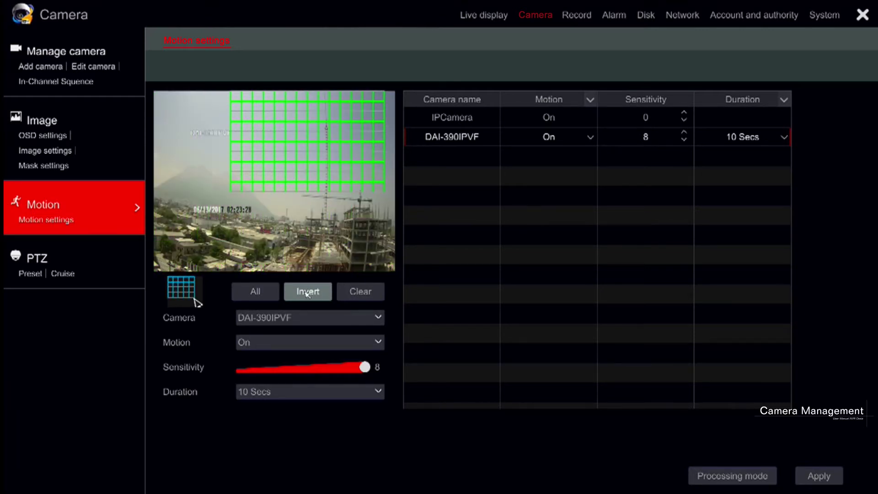
{"action": "left_click", "coordinate": [307, 292]}
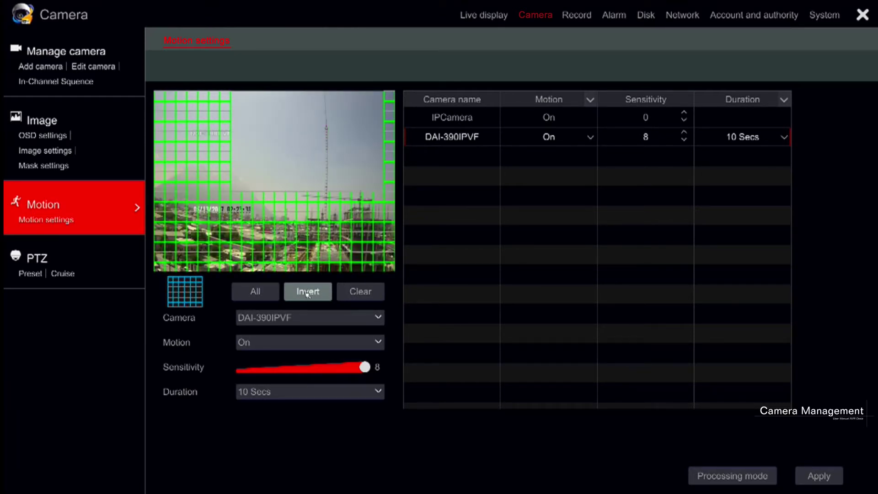
Clear DAI-390IPVF's detection grid, apply the motion settings and open the motion processing mode
{"action": "left_click", "coordinate": [362, 294]}
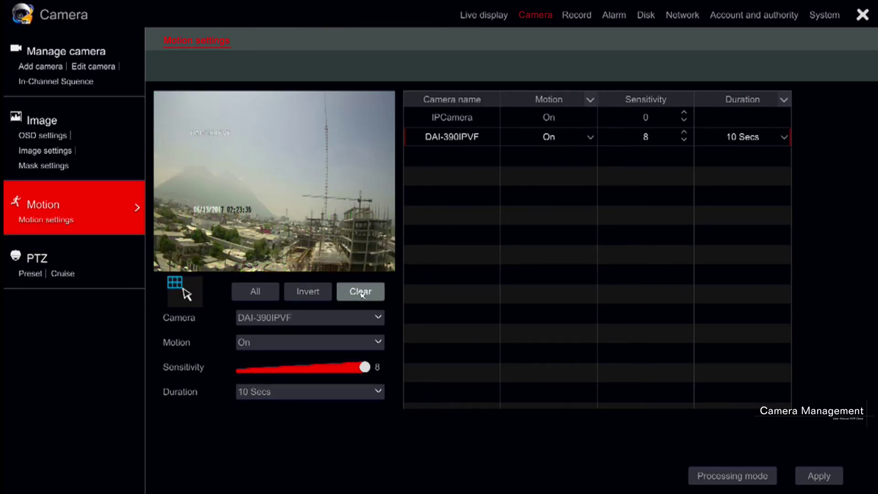
{"action": "left_click", "coordinate": [806, 477]}
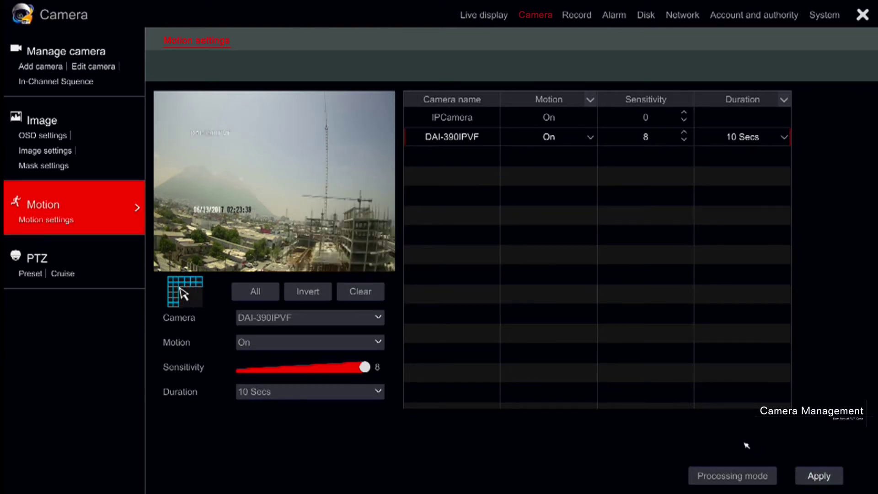
{"action": "left_click", "coordinate": [734, 475]}
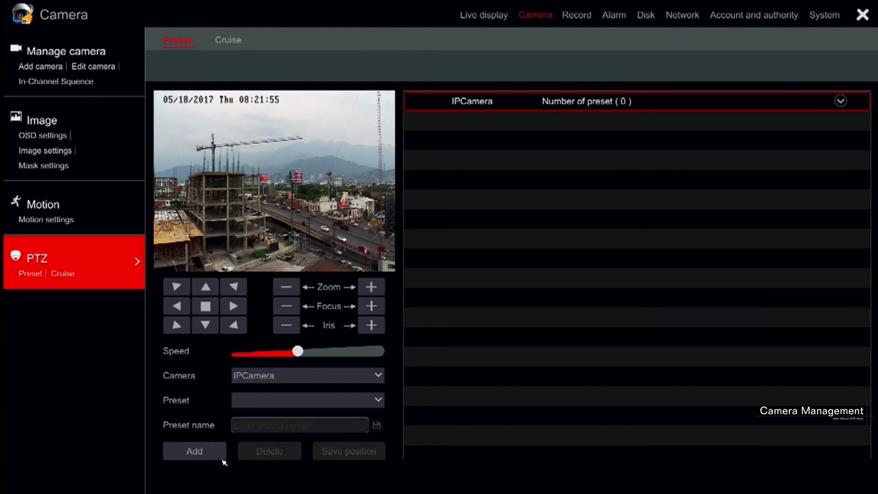
Pan the PTZ camera IPCamera to the right and add presets 1 and 2 named preset1 and preset2
{"action": "left_click", "coordinate": [233, 306]}
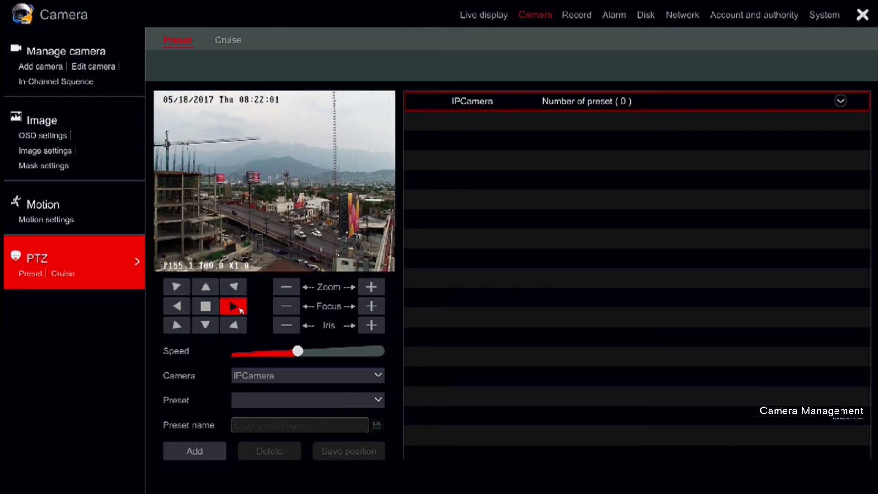
{"action": "left_click", "coordinate": [240, 310]}
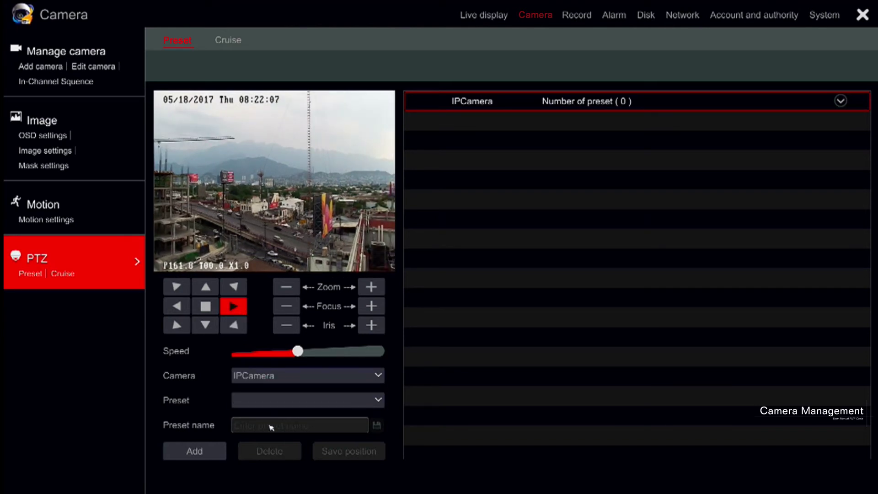
{"action": "left_click", "coordinate": [212, 451]}
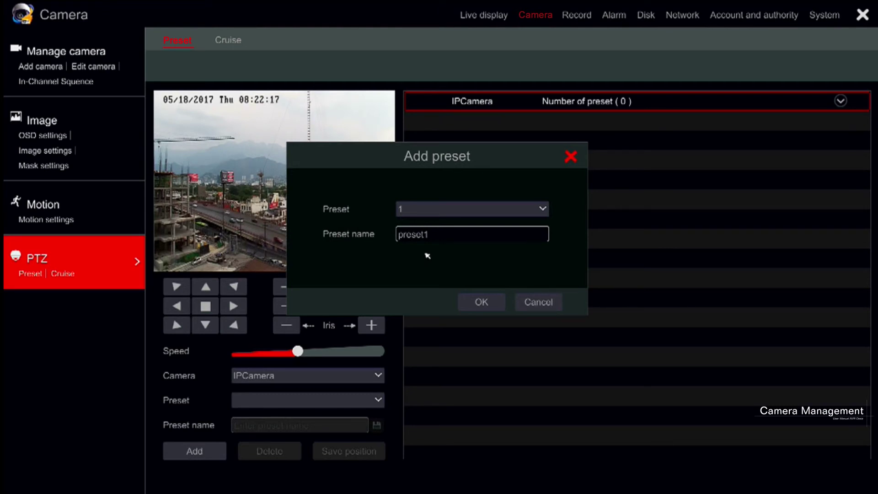
{"action": "left_click", "coordinate": [480, 302]}
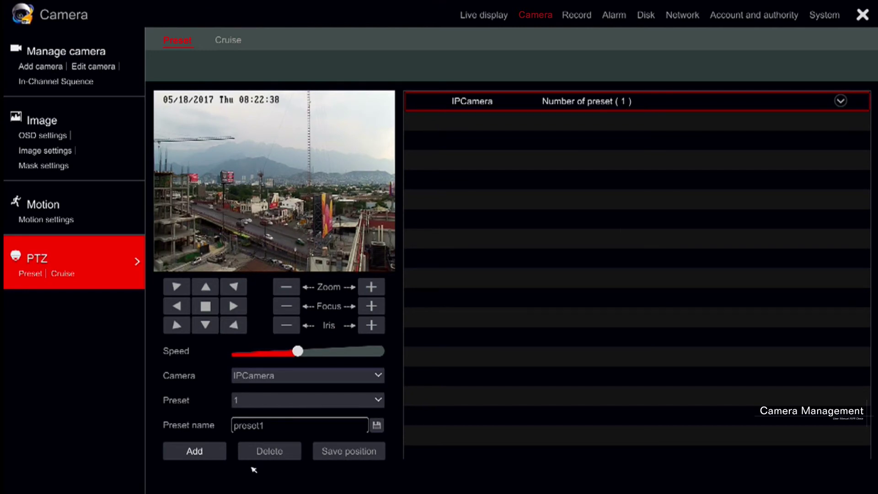
{"action": "left_click", "coordinate": [203, 451]}
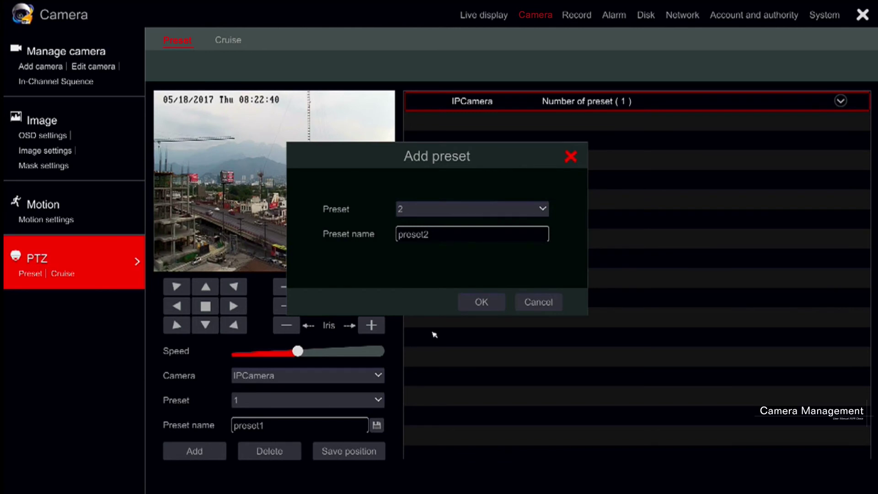
{"action": "left_click", "coordinate": [489, 303]}
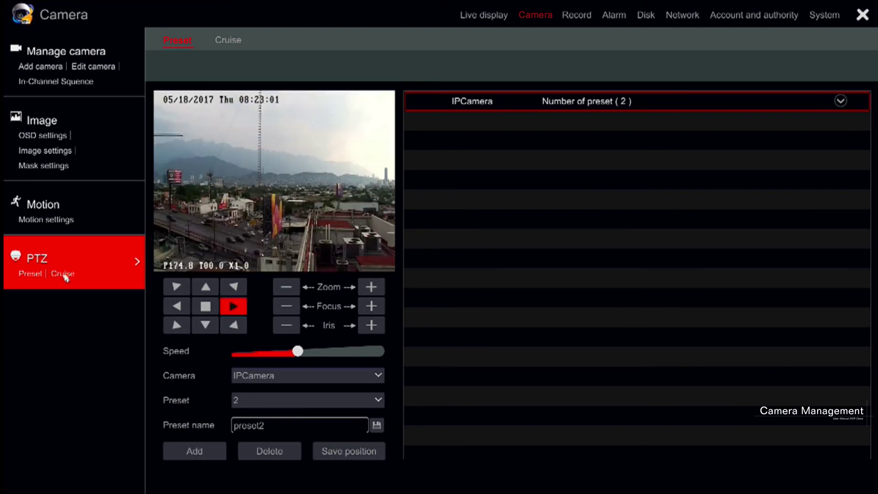
Start a new cruise for IPCamera and add preset1 to it with a time of 5 Secs and speed 5
{"action": "left_click", "coordinate": [65, 275]}
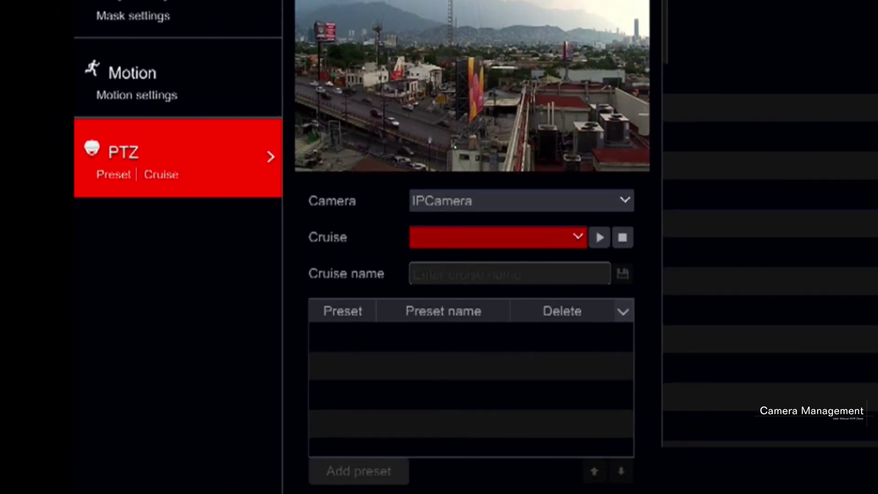
{"action": "left_click", "coordinate": [578, 236]}
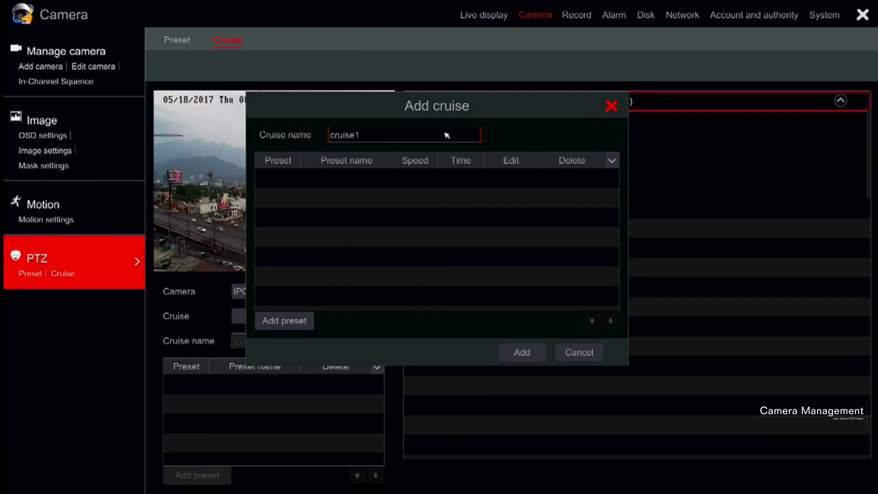
{"action": "left_click", "coordinate": [447, 135]}
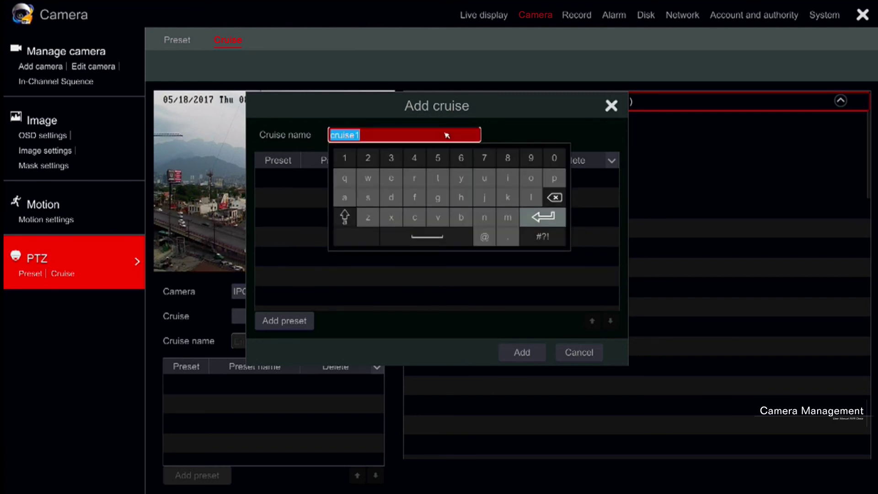
{"action": "left_click", "coordinate": [283, 325]}
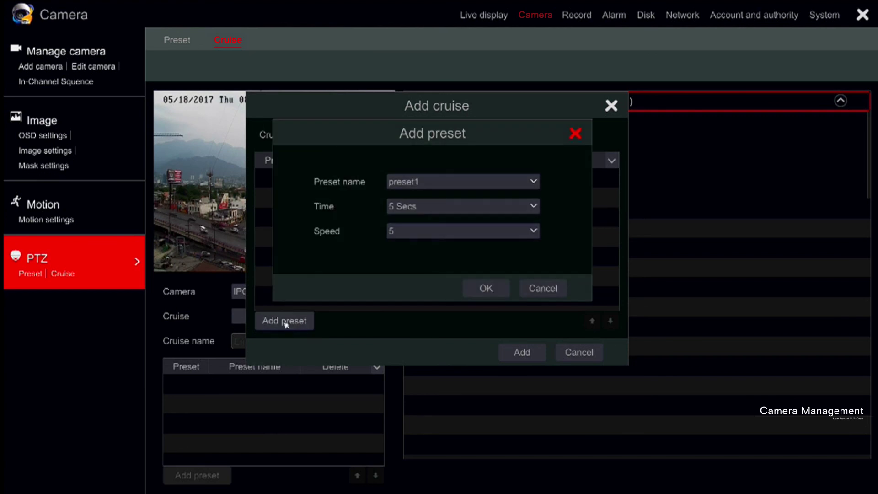
{"action": "left_click", "coordinate": [459, 181]}
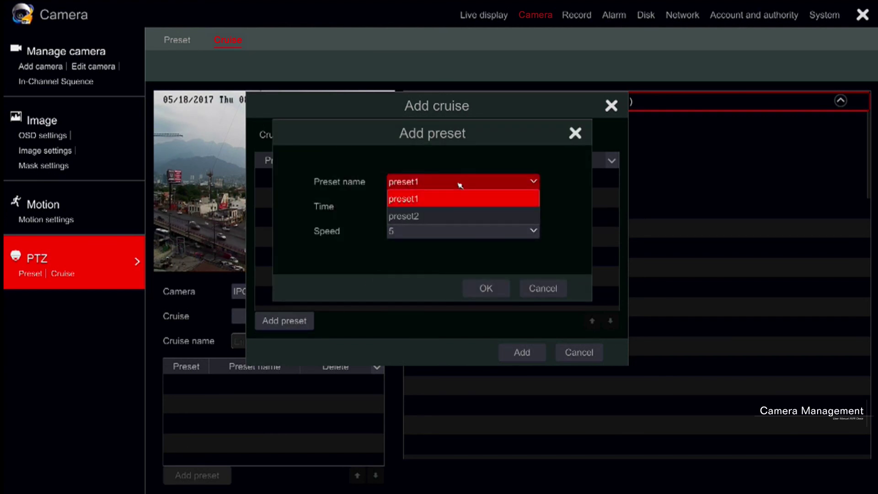
{"action": "left_click", "coordinate": [453, 200]}
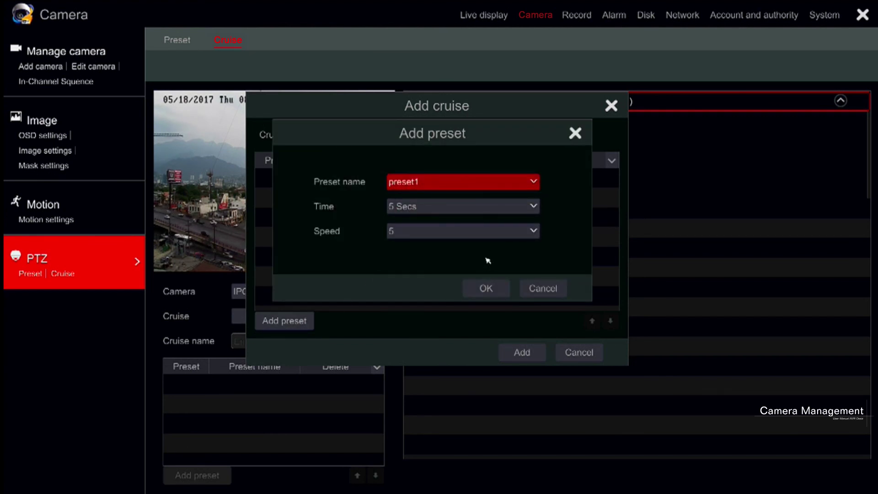
{"action": "left_click", "coordinate": [484, 286]}
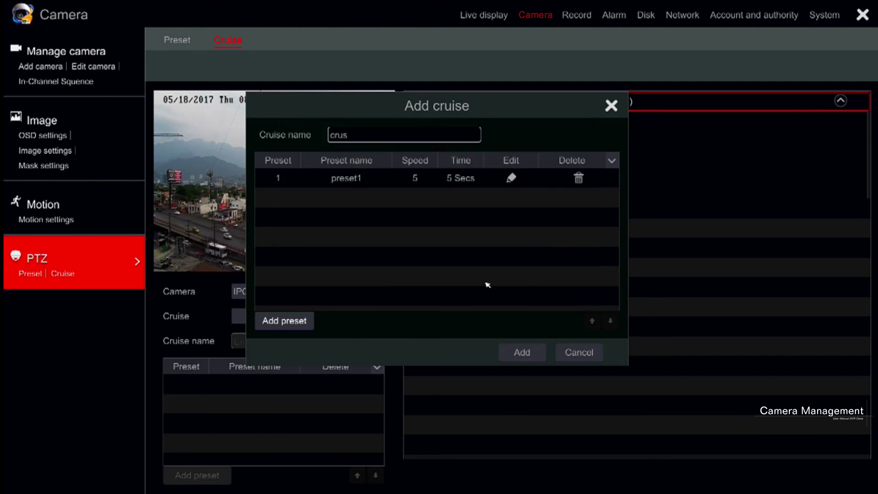
Add preset2 to the new cruise and stop the running cruise1 on IPCamera
{"action": "left_click", "coordinate": [481, 181]}
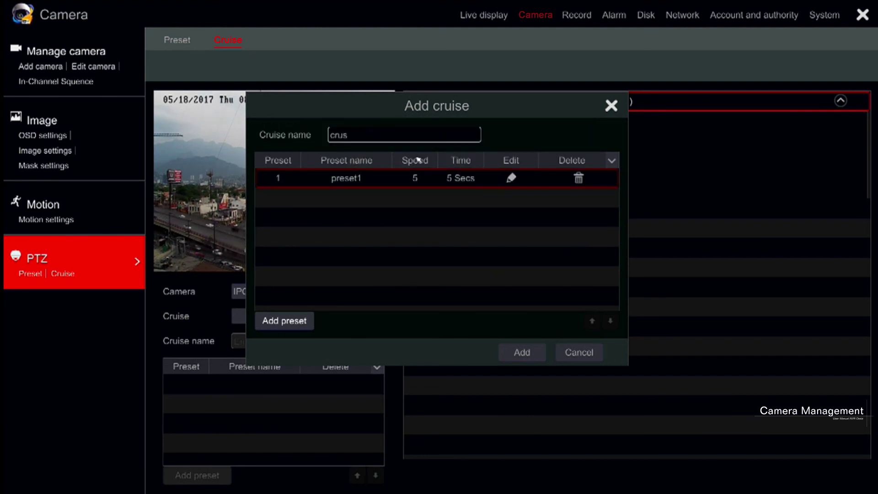
{"action": "left_click", "coordinate": [284, 321]}
{"action": "left_click", "coordinate": [413, 182]}
{"action": "left_click", "coordinate": [414, 219]}
{"action": "left_click", "coordinate": [484, 288]}
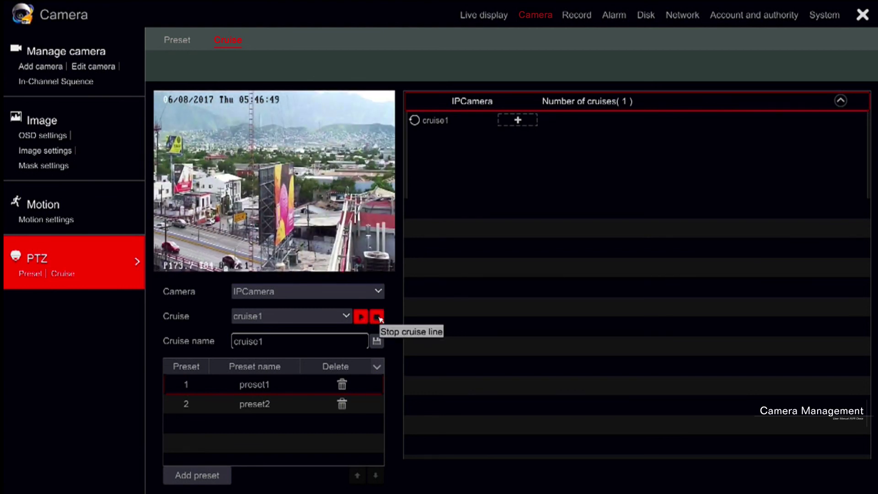
{"action": "left_click", "coordinate": [377, 316]}
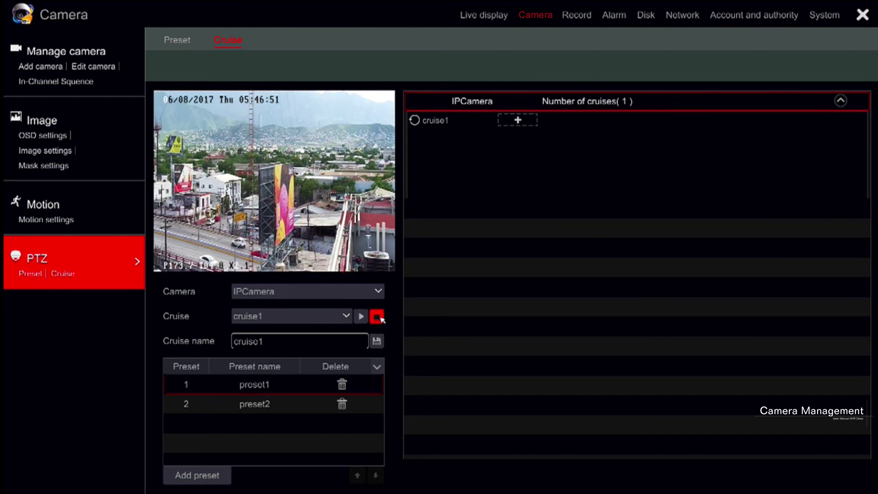